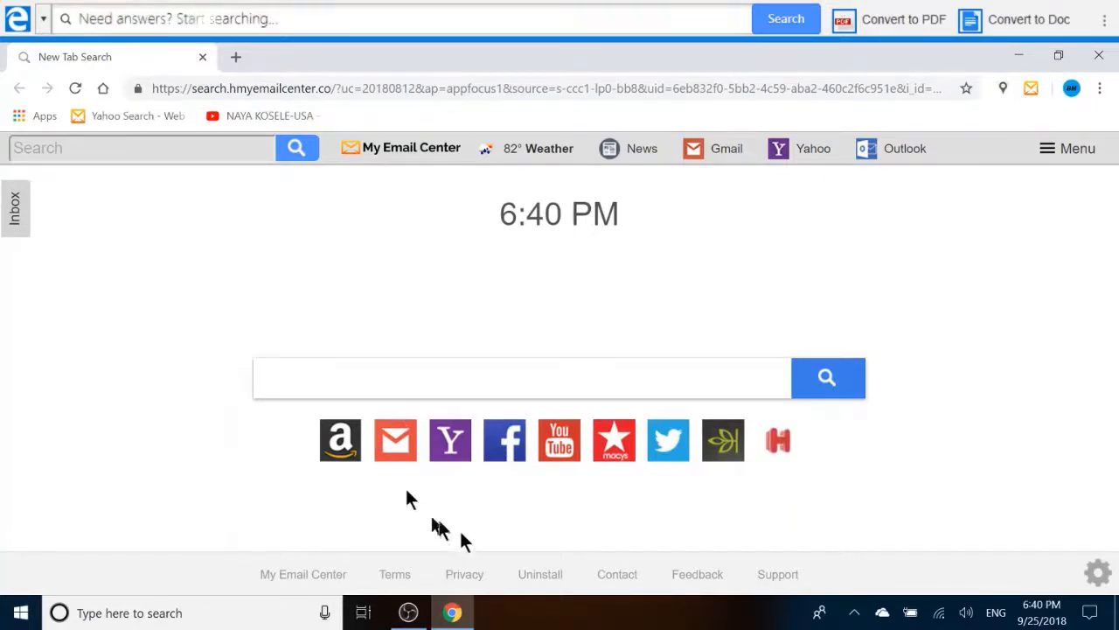
Step: Go to Facebook and open the Publishing Tools of the managed Page listed first under Shortcuts
left_click(506, 443)
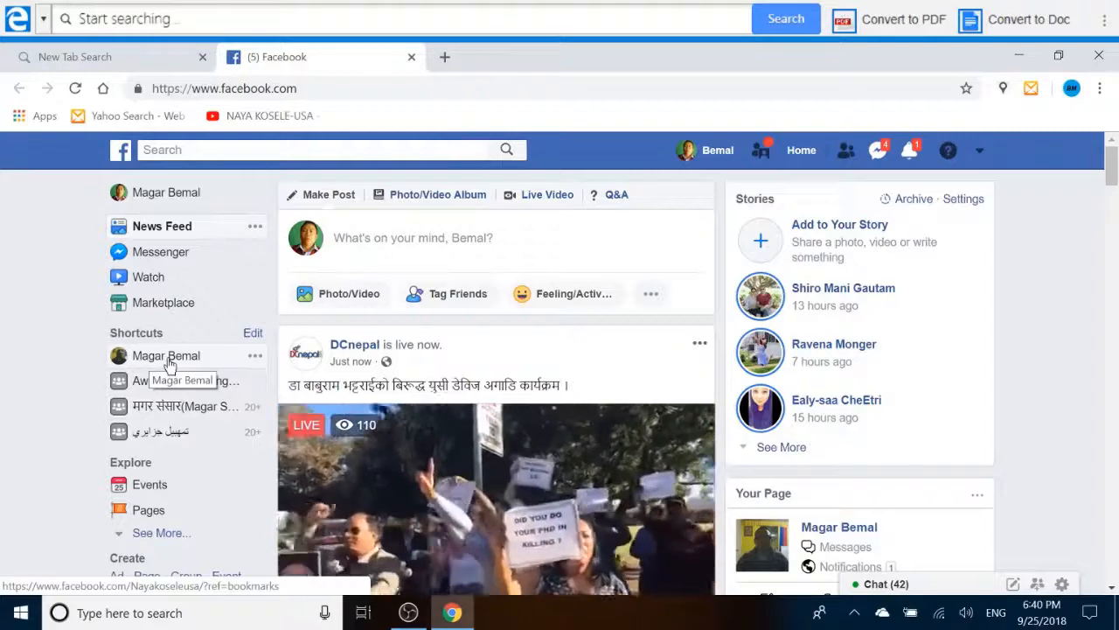
left_click(164, 359)
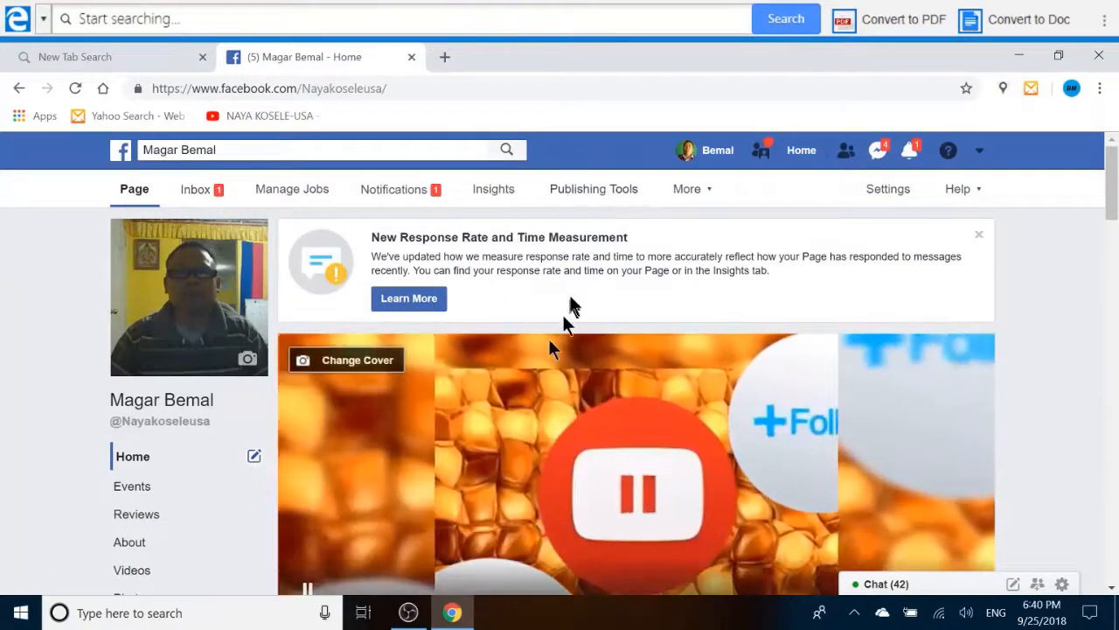
left_click(578, 191)
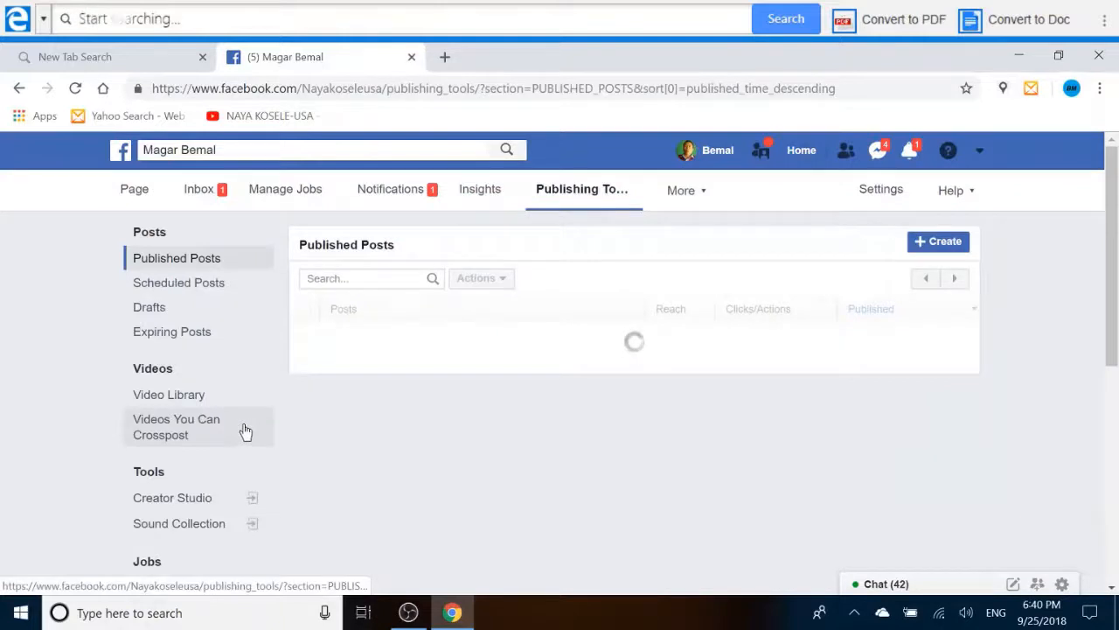
Step: Open the Sound Collection from the Page's publishing tools
scroll(245, 434, "down", 1)
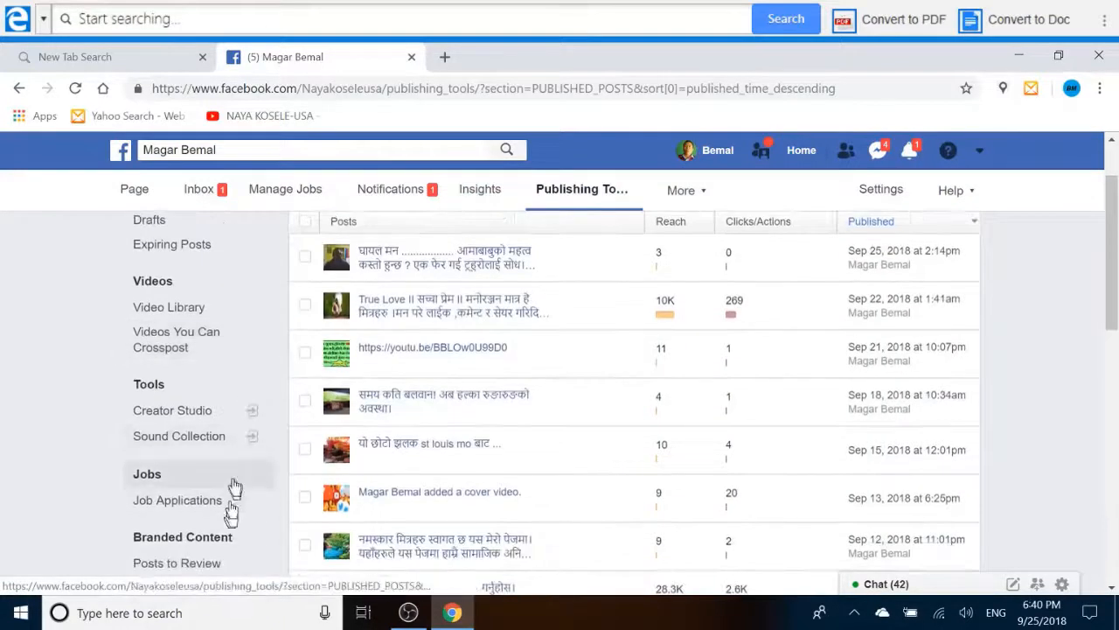
scroll(233, 475, "down", 1)
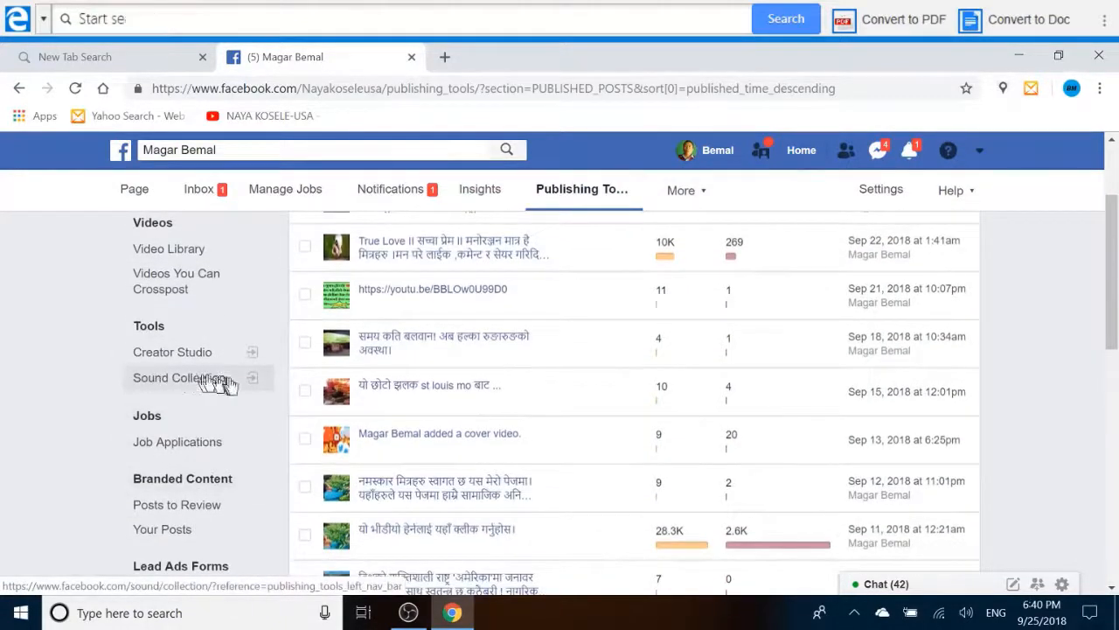
left_click(255, 384)
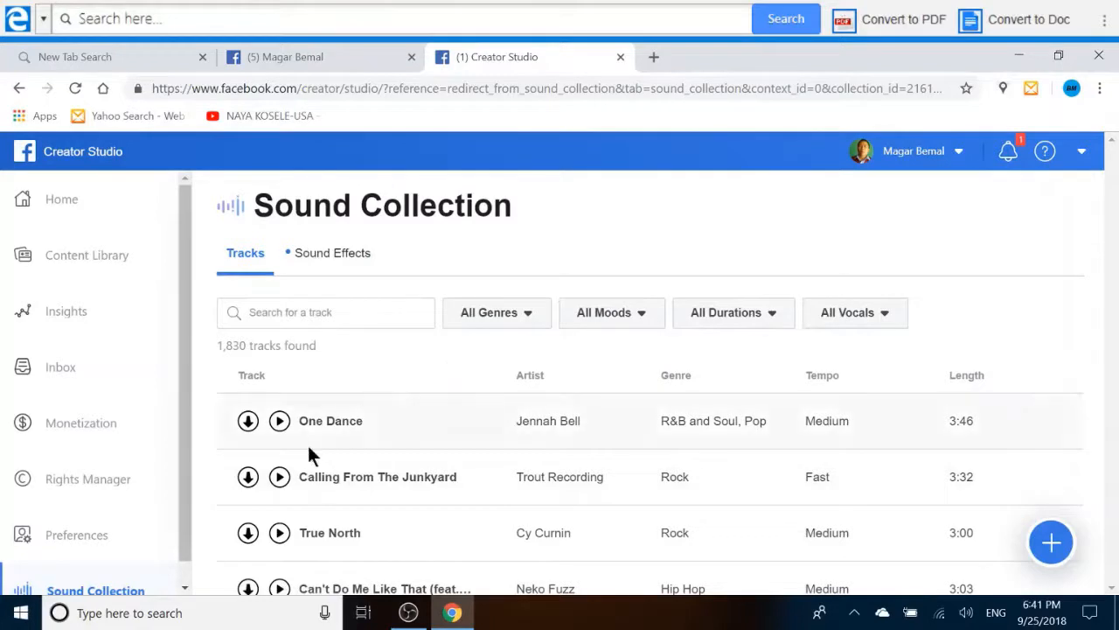
Step: Browse the Sound Collection for the Indian track Ek Do Tin, play a short preview of it and pause it
scroll(306, 443, "down", 3)
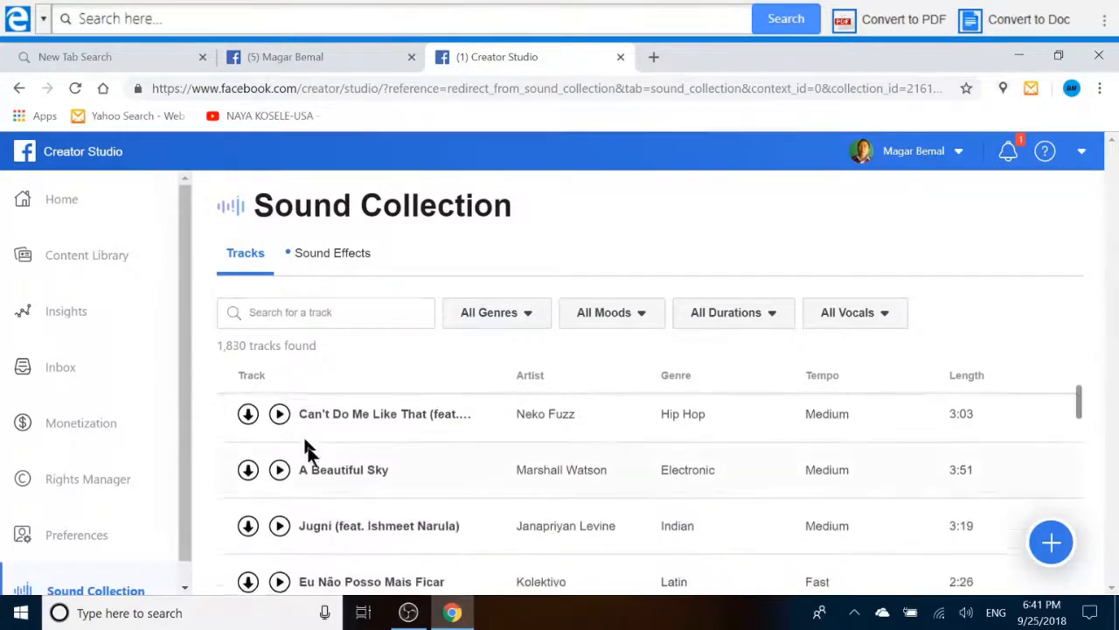
scroll(306, 448, "down", 4)
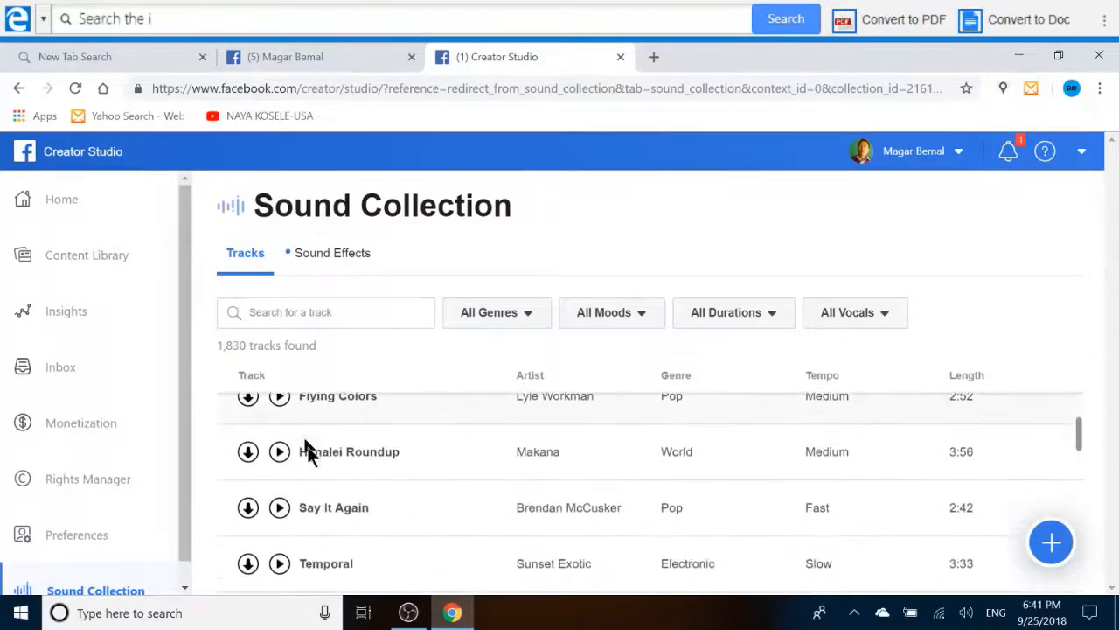
scroll(306, 449, "down", 3)
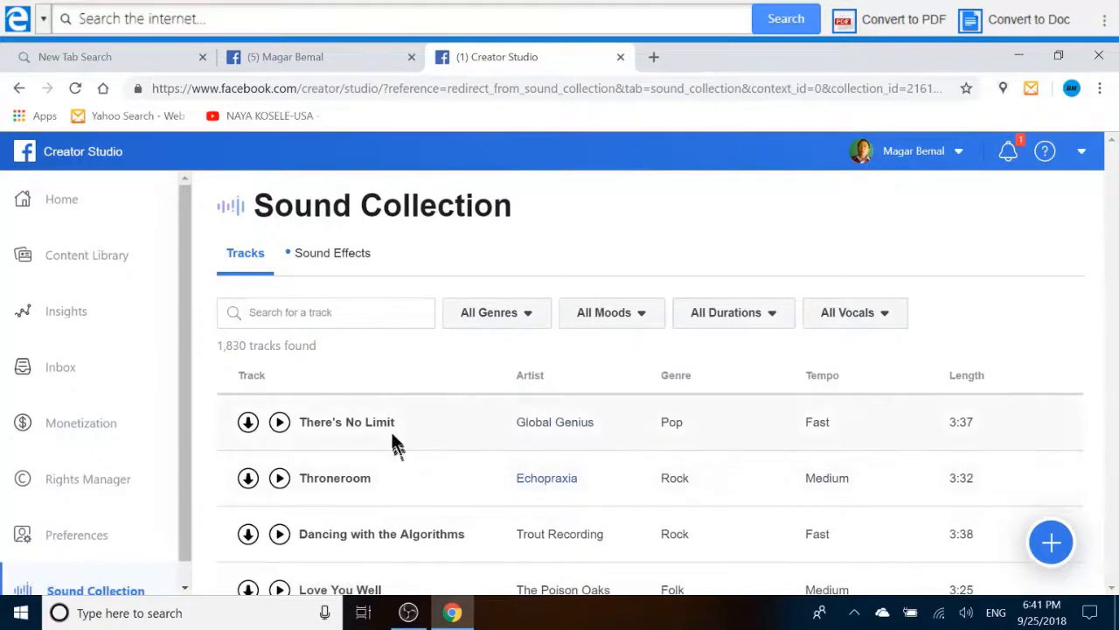
scroll(389, 427, "down", 3)
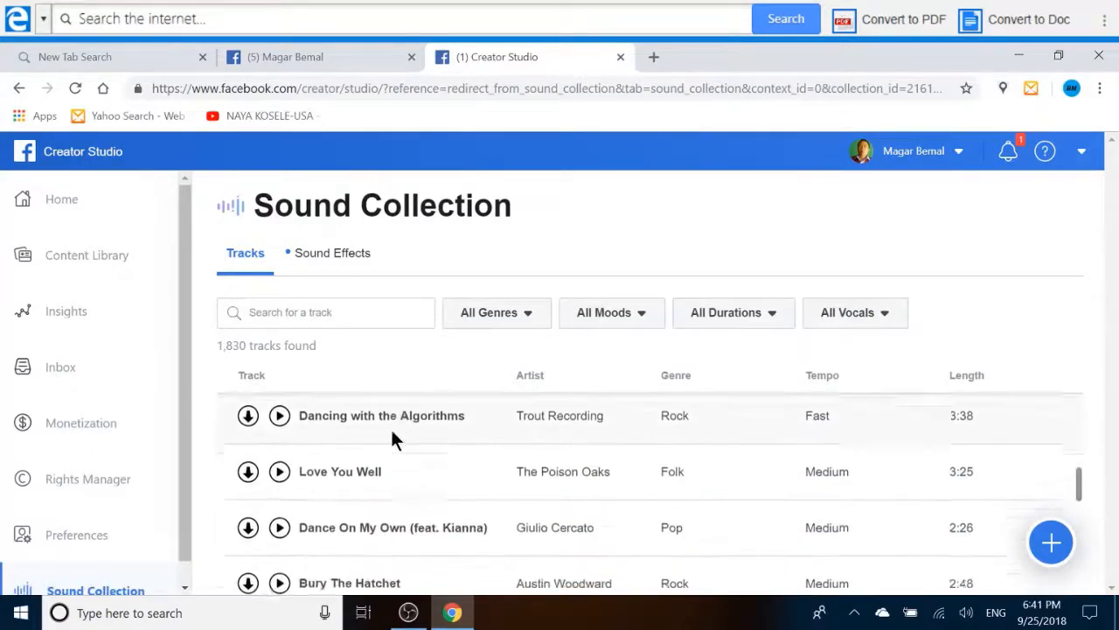
scroll(392, 437, "down", 5)
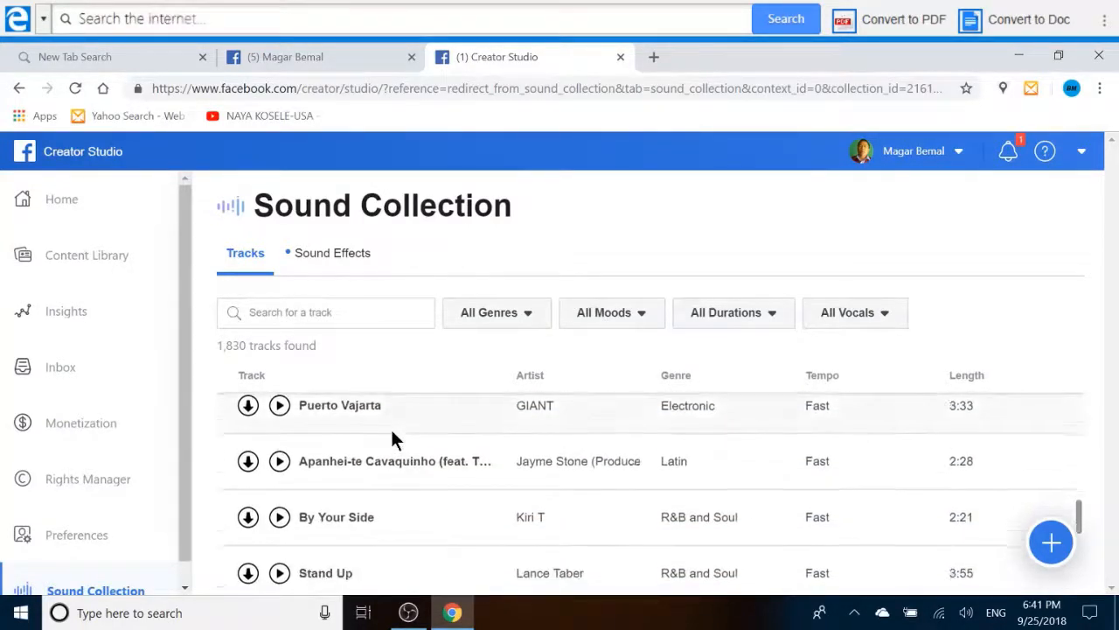
scroll(392, 437, "down", 6)
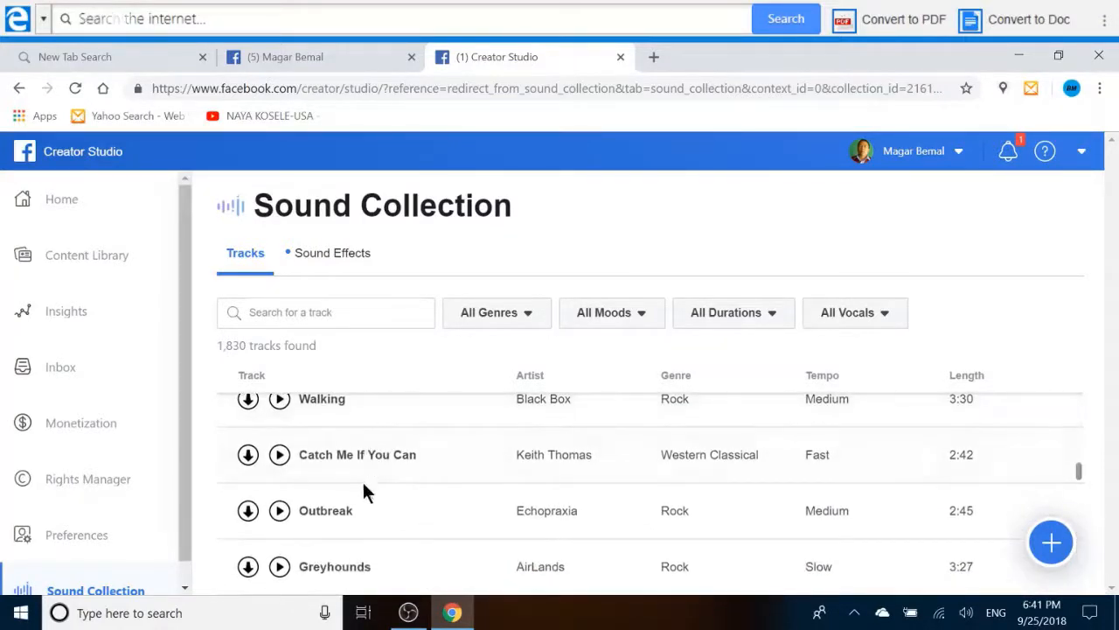
scroll(363, 481, "down", 2)
scroll(365, 479, "down", 7)
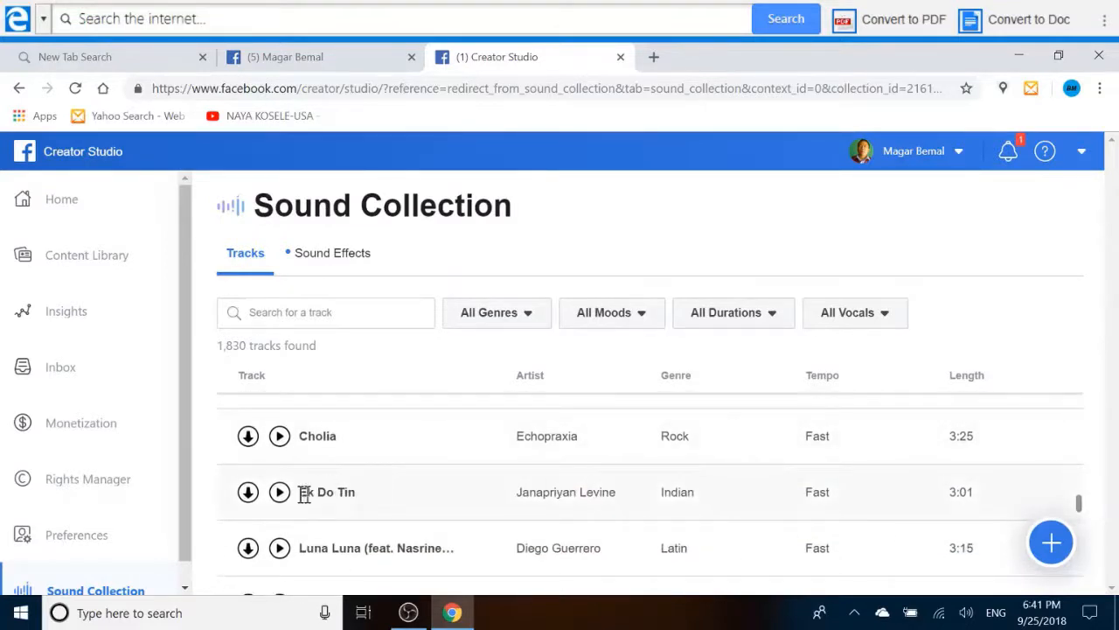
mouse_move(595, 494)
left_click(278, 494)
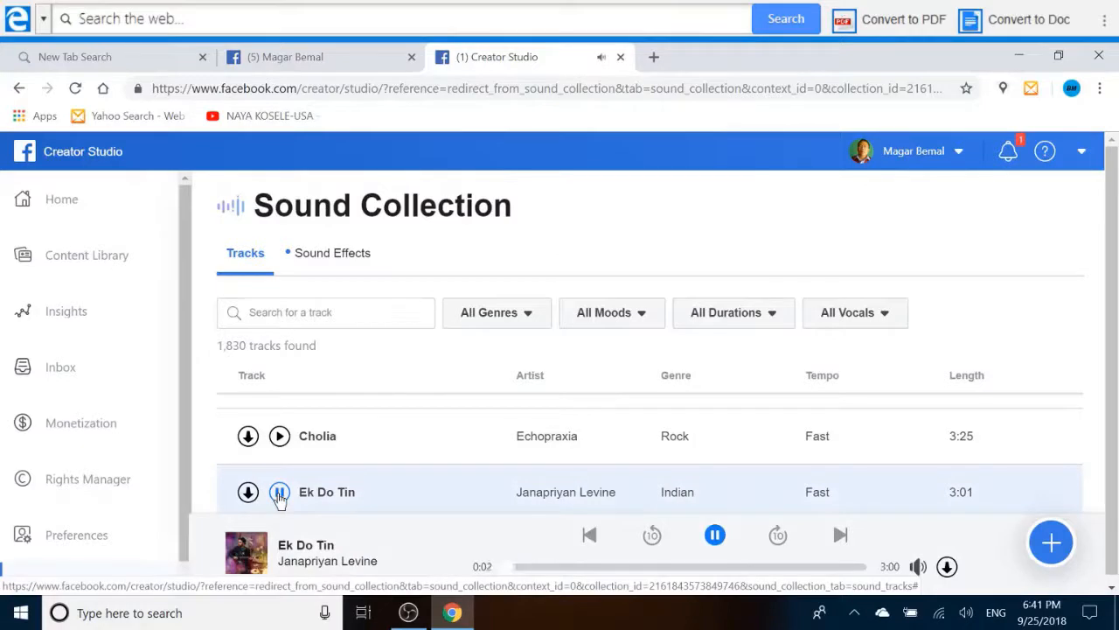
left_click(279, 493)
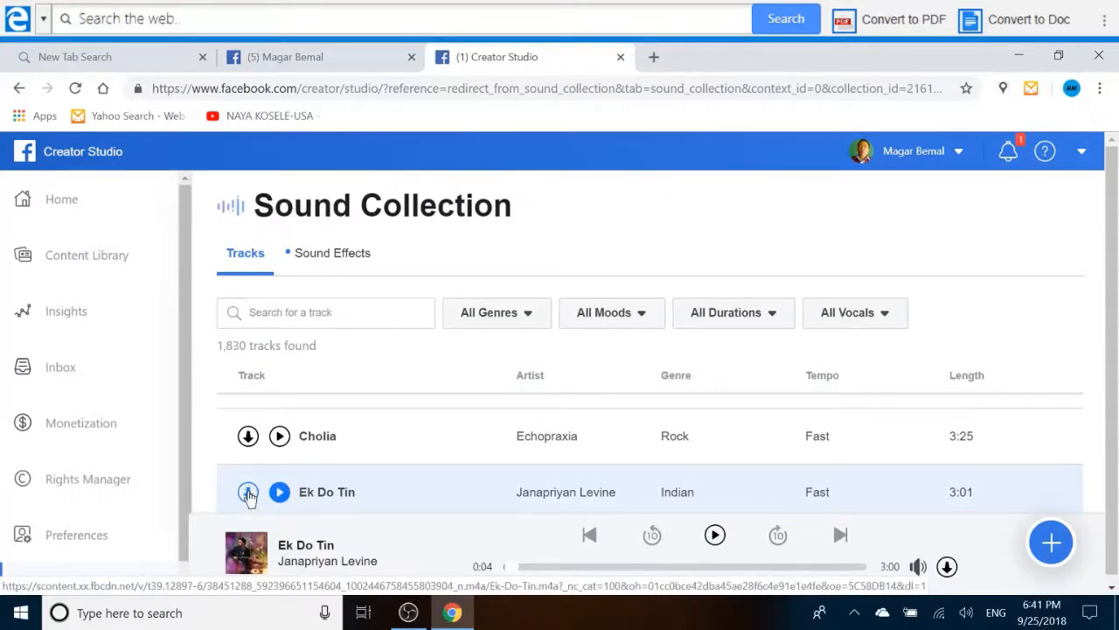
Step: Download the Ek Do Tin track and close Groove Music after it plays the file
left_click(248, 492)
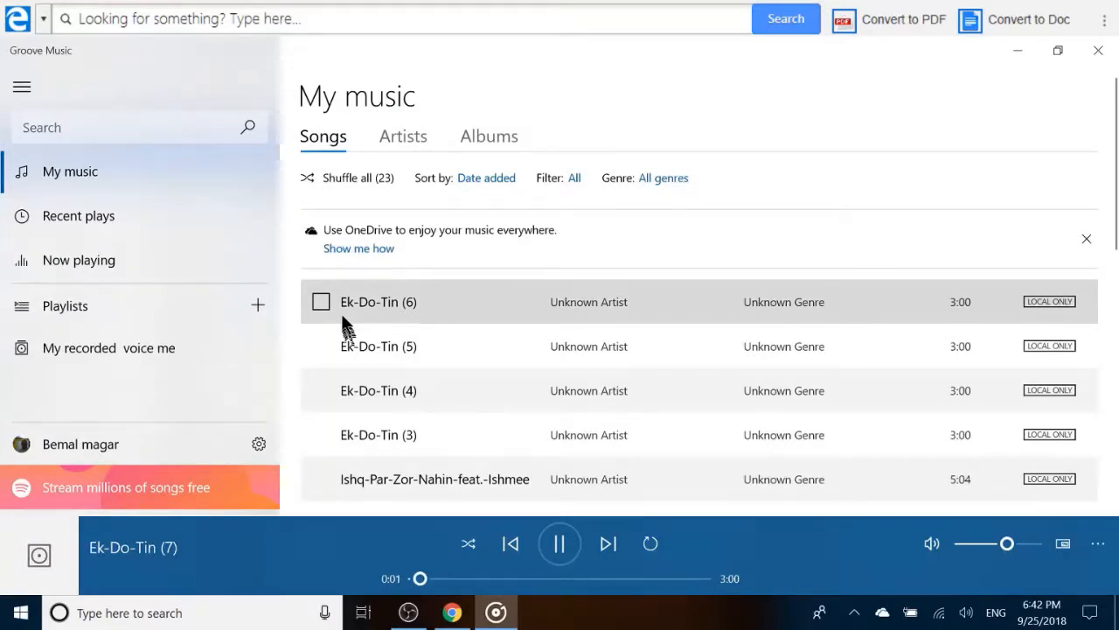
left_click(1098, 52)
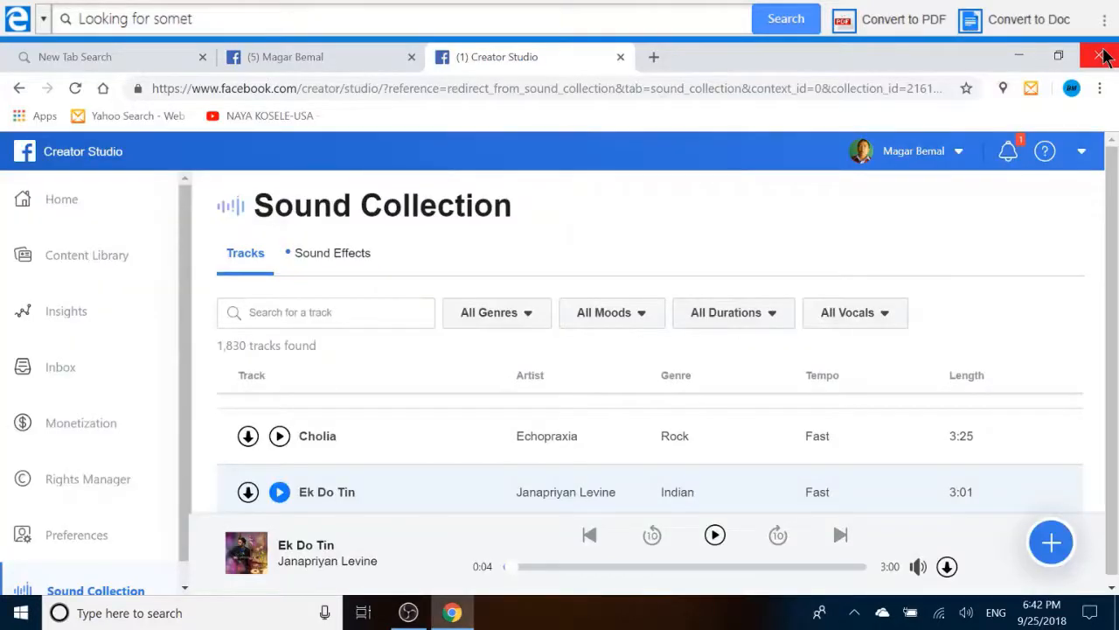
Step: Switch to Video Editor in Windows Photos and show the Collection of photos and videos
left_click(21, 616)
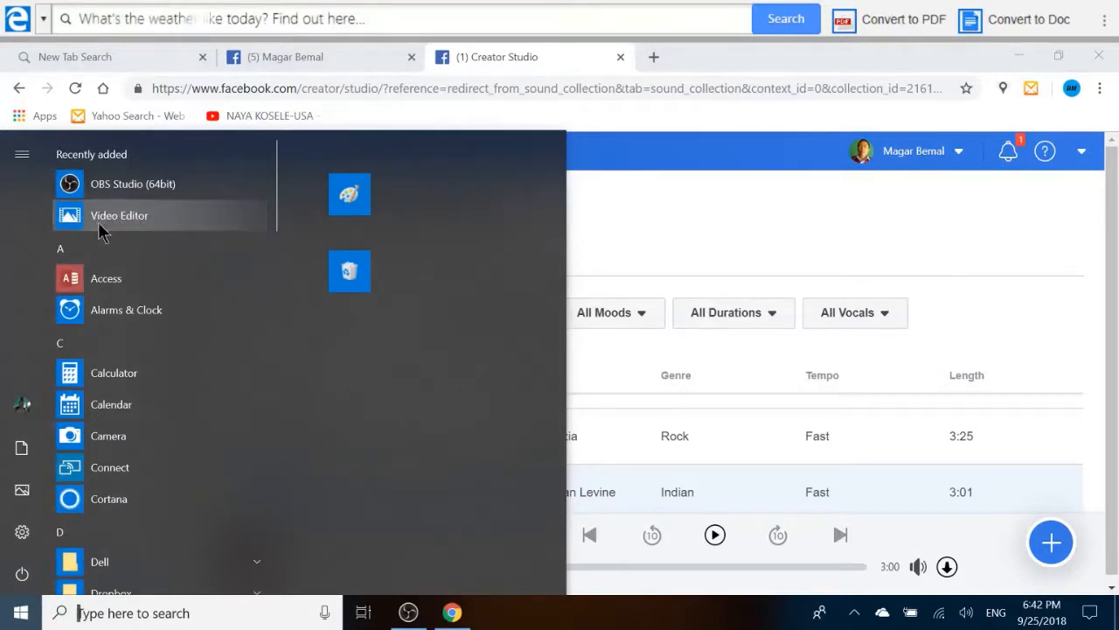
left_click(141, 219)
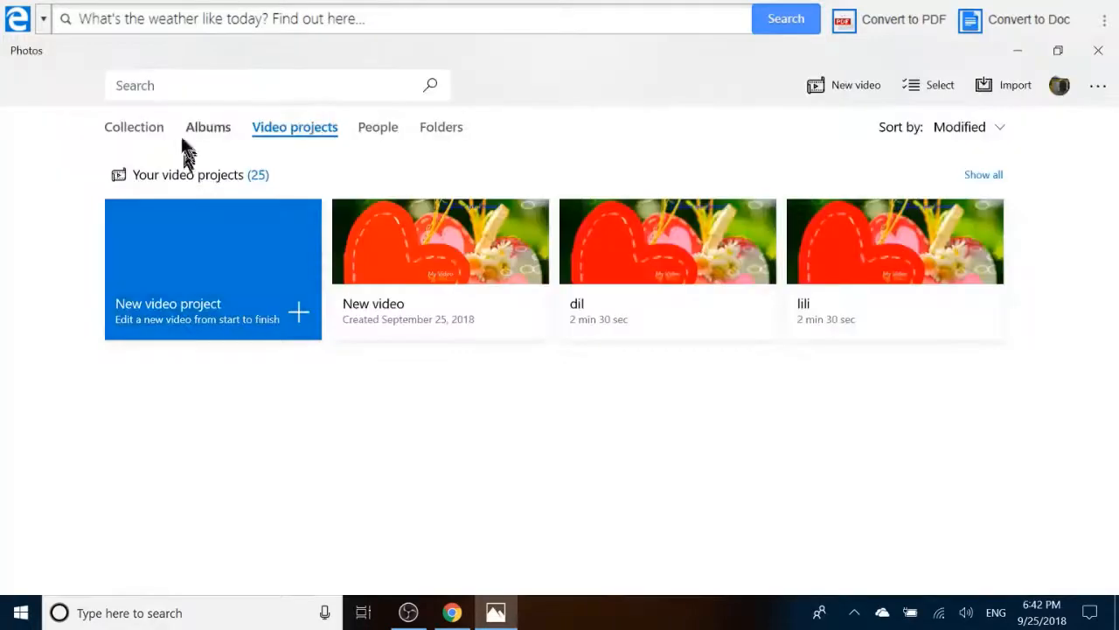
left_click(131, 126)
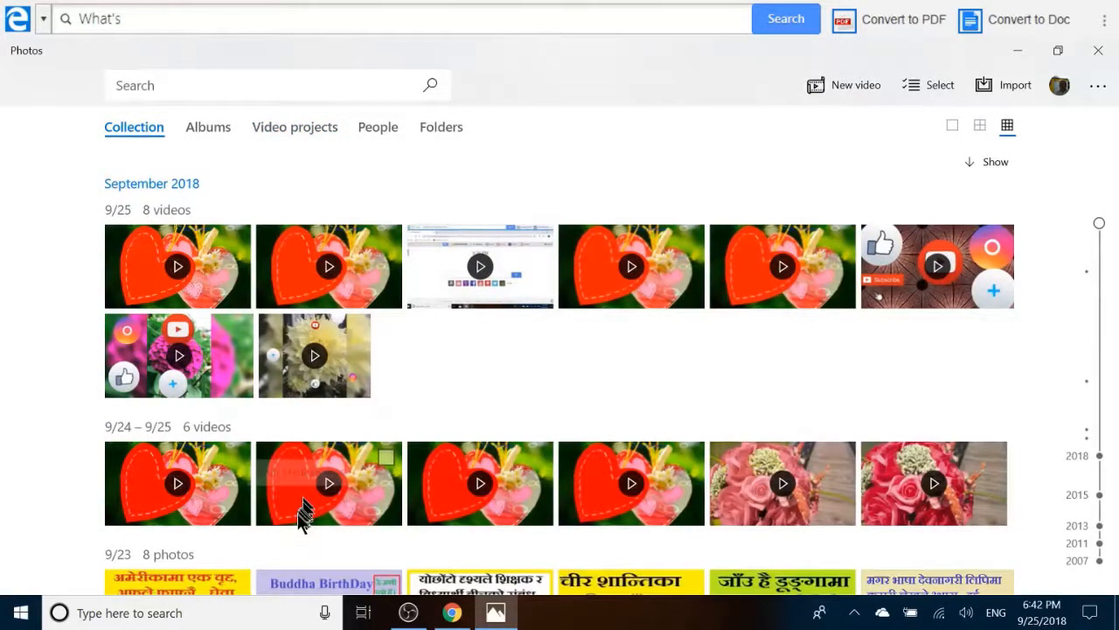
Step: Create a custom video with music from the first video in the 9/24 – 9/25 group and name it baby
left_click(233, 455)
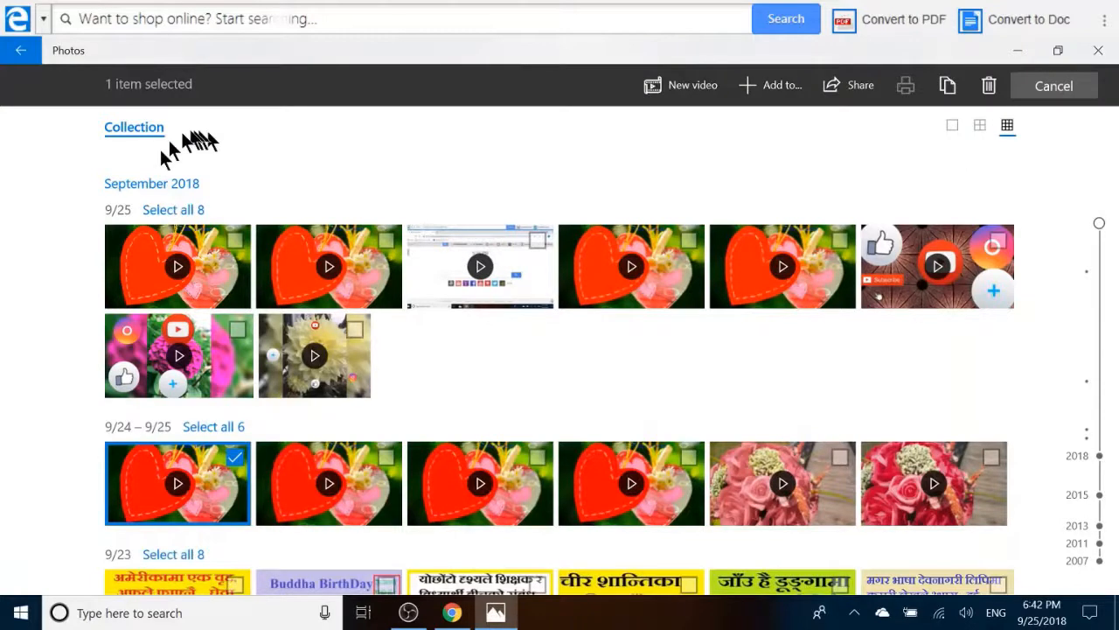
left_click(689, 91)
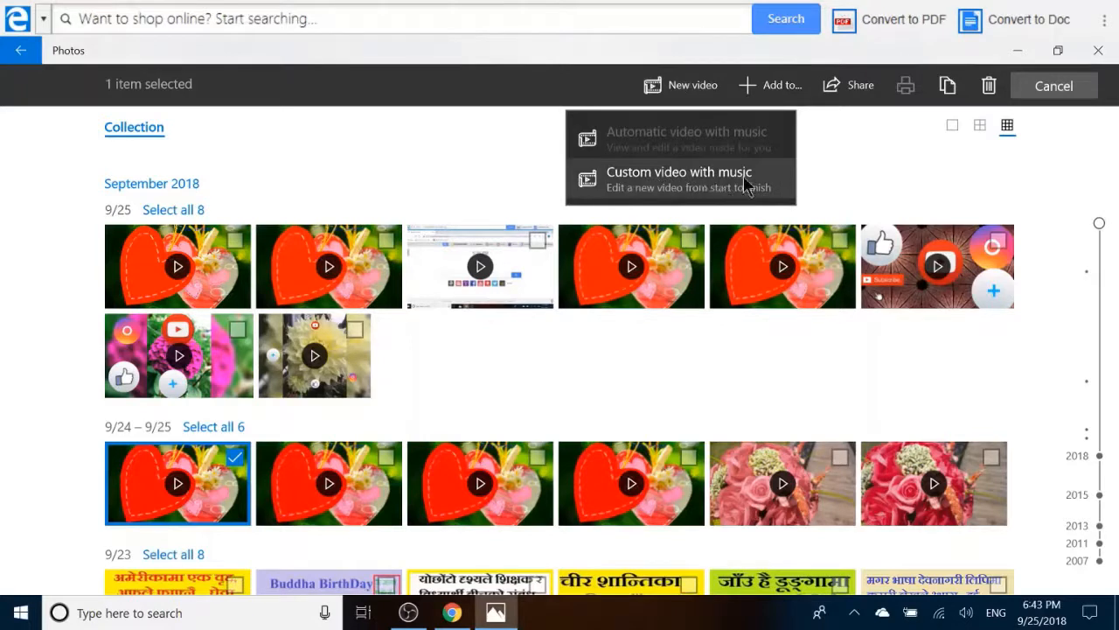
left_click(688, 178)
left_click(686, 179)
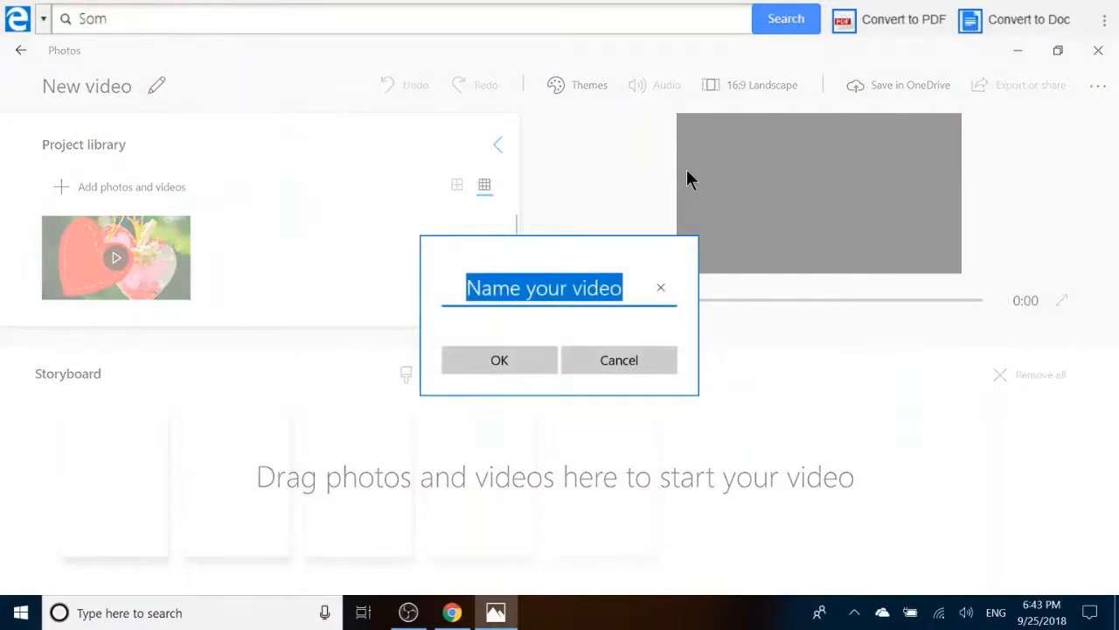
key("BackSpace")
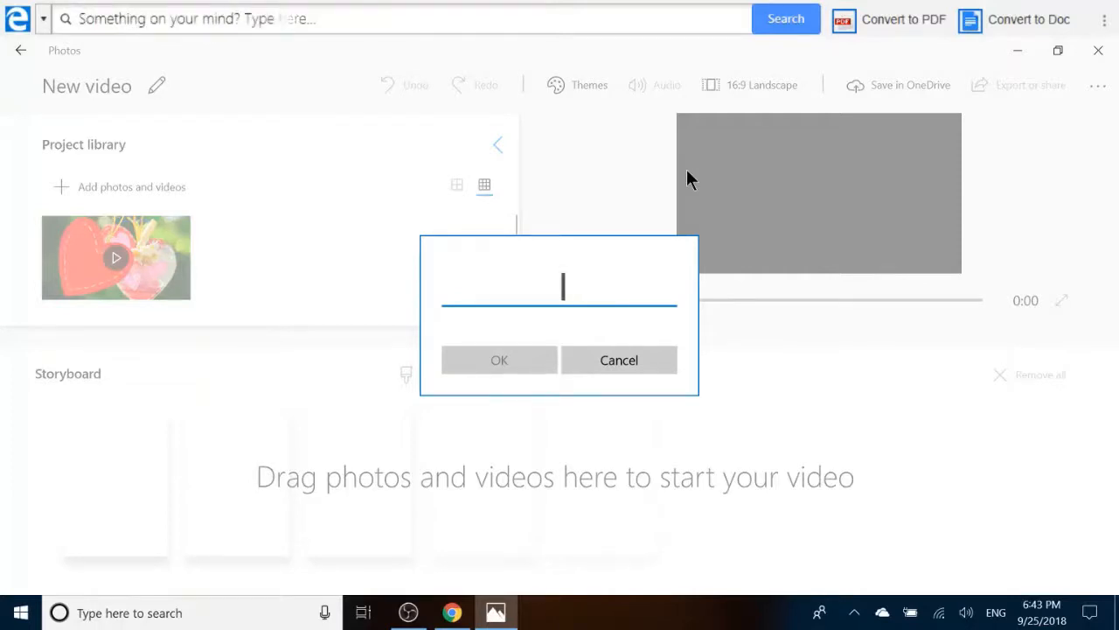
type("bab")
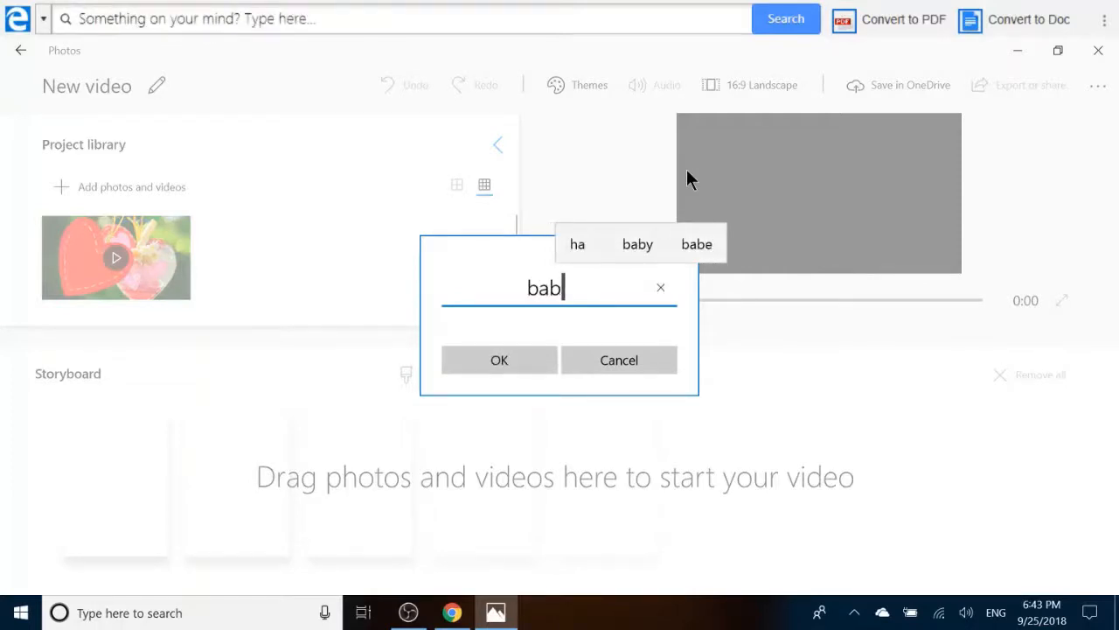
type("y")
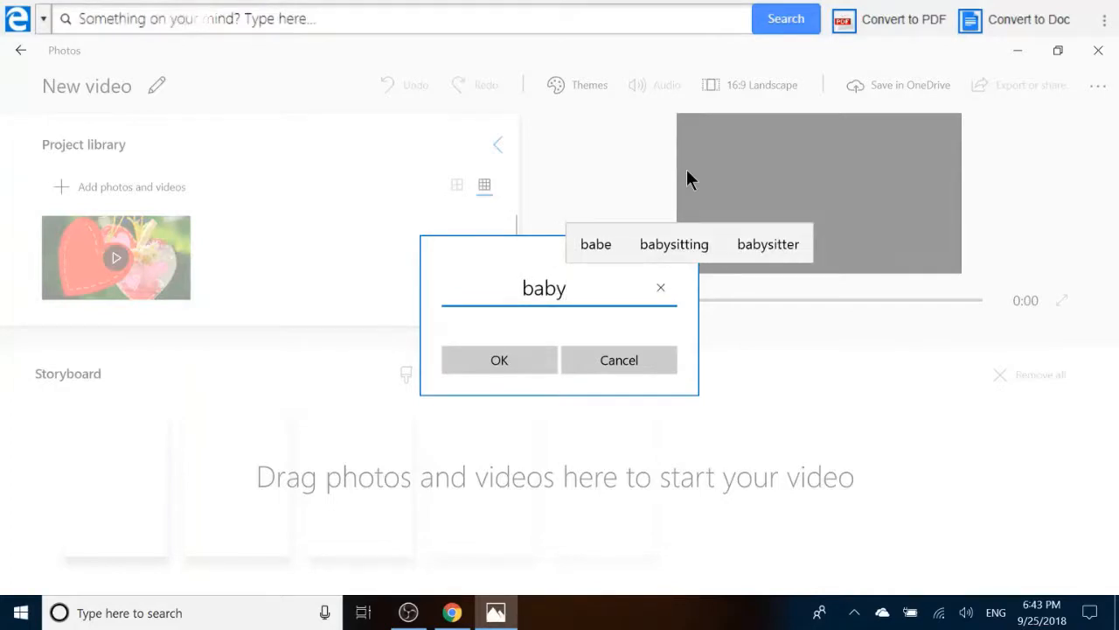
left_click(507, 357)
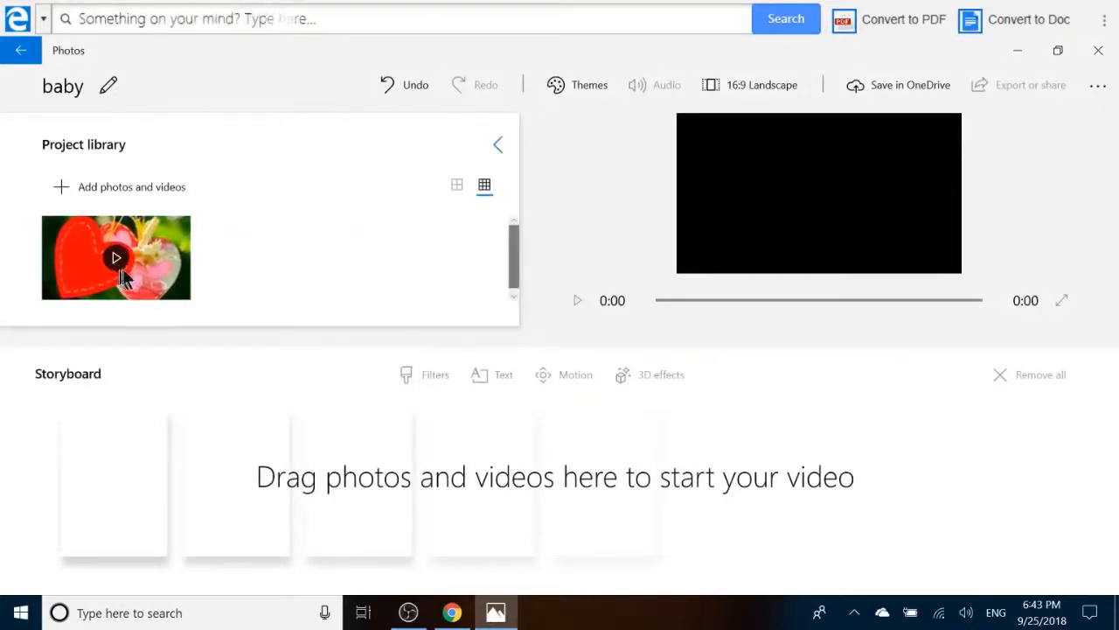
Step: Place the heart video from the project library on the storyboard and mute it with its volume at the minimum
left_click_drag(127, 267, 128, 498)
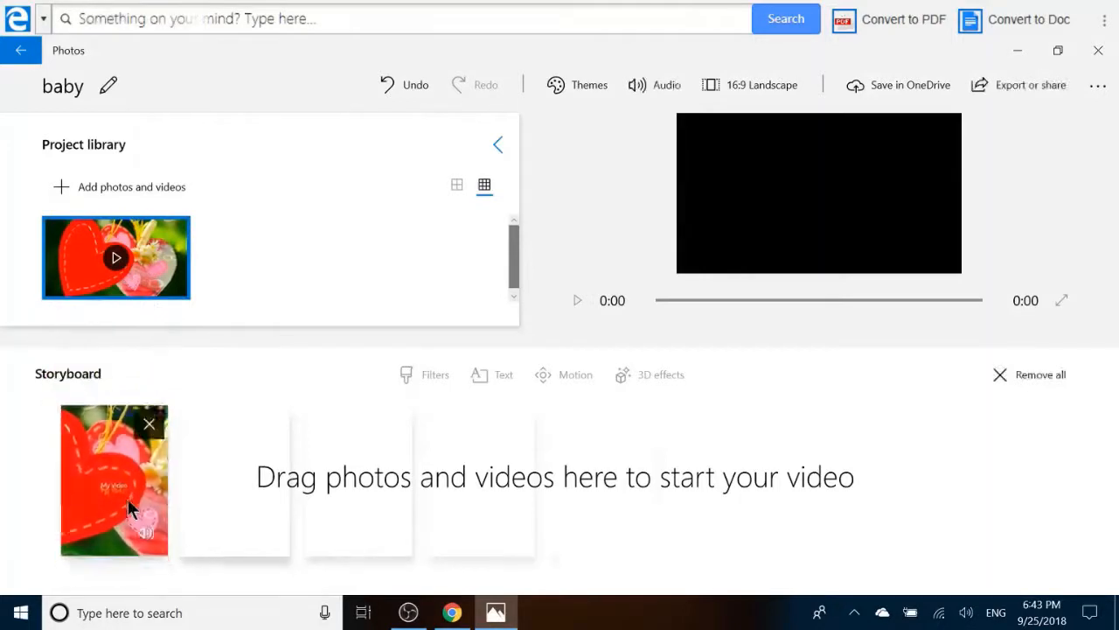
left_click(147, 544)
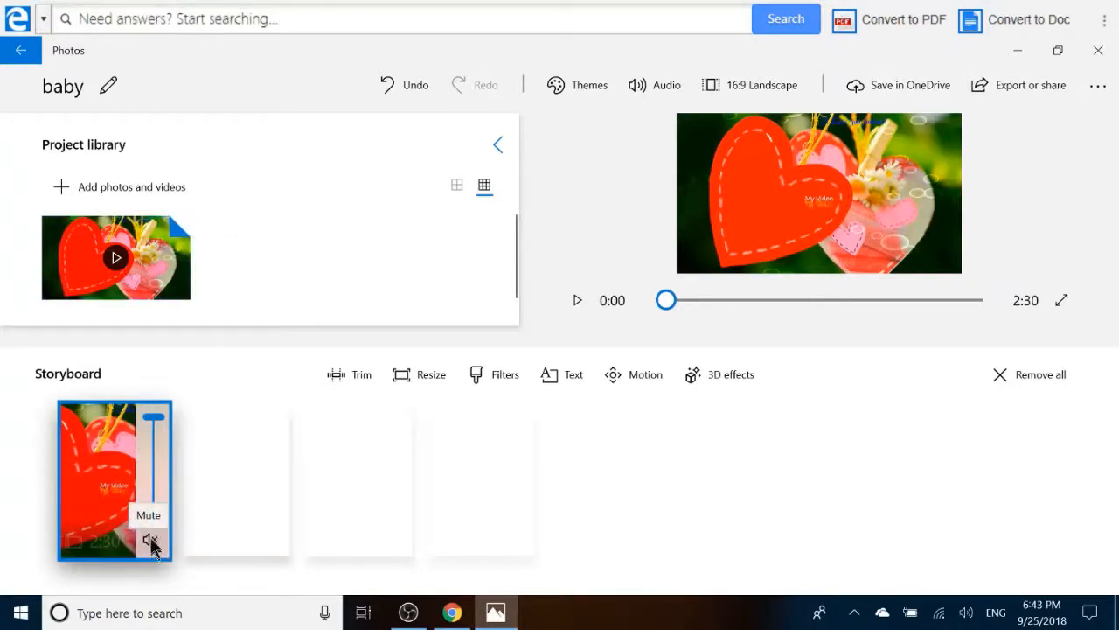
left_click_drag(157, 417, 155, 575)
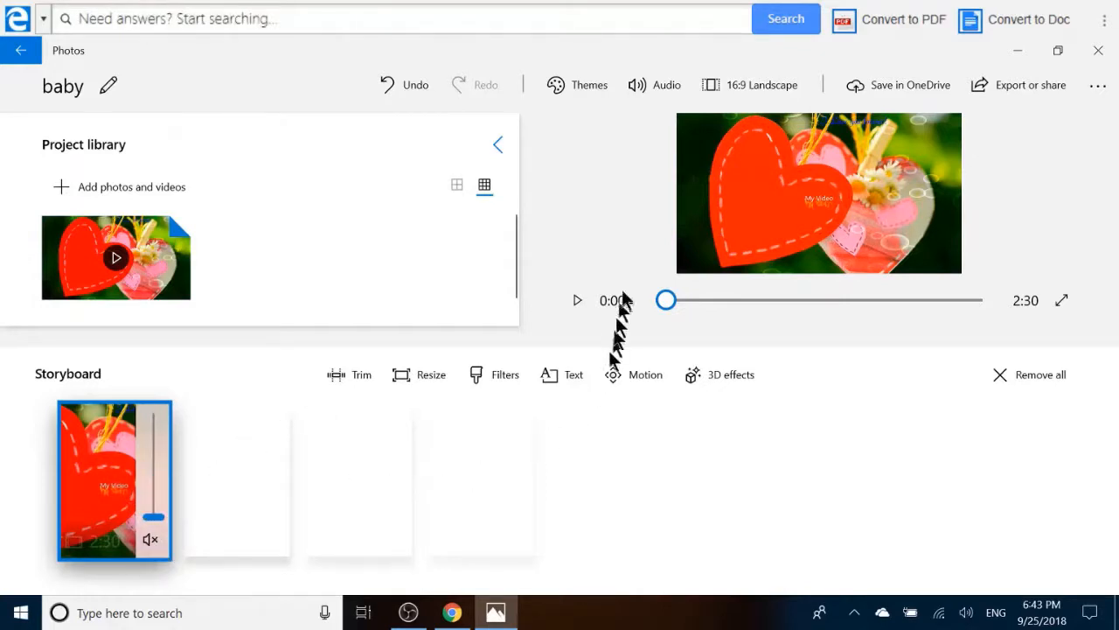
Step: Load the Ek-Do-Tin (1) file from the Downloads folder as the project's own background music
left_click(664, 87)
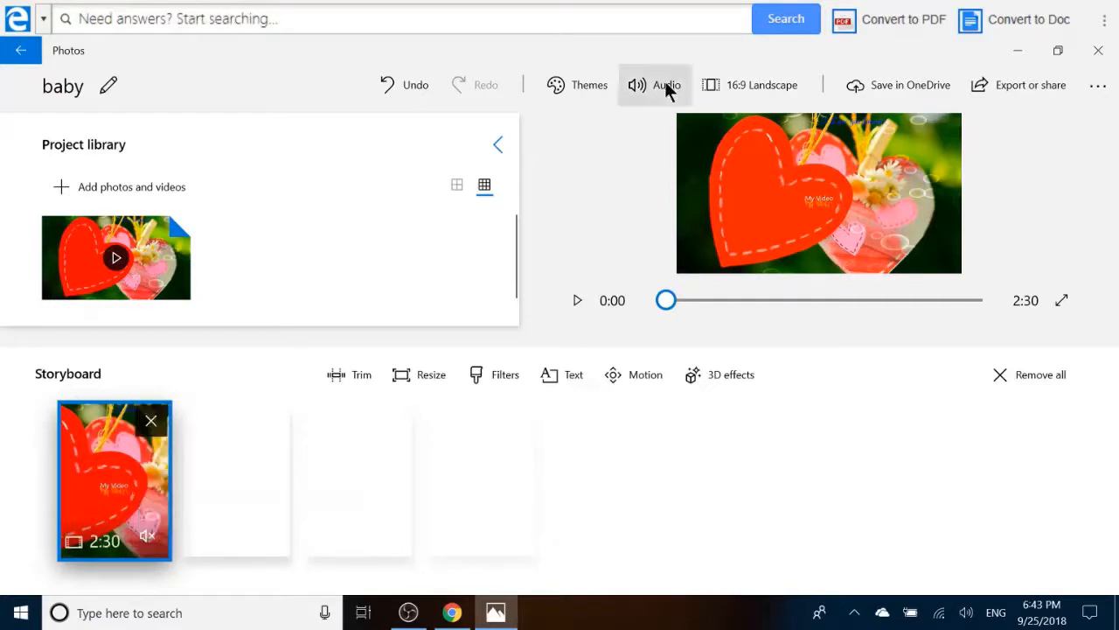
left_click(665, 81)
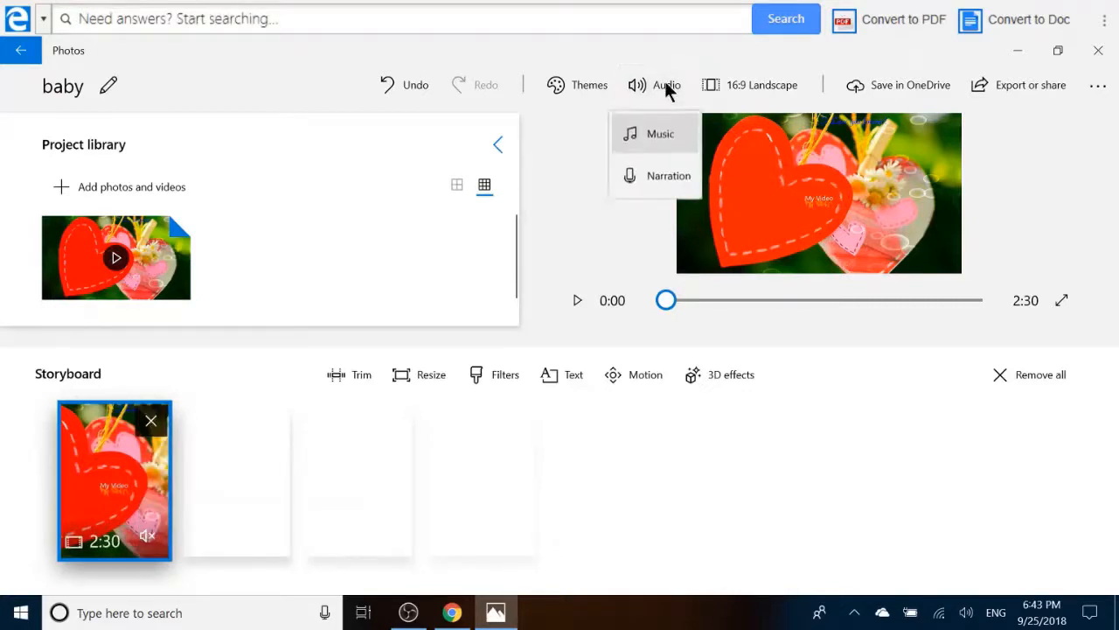
left_click(661, 133)
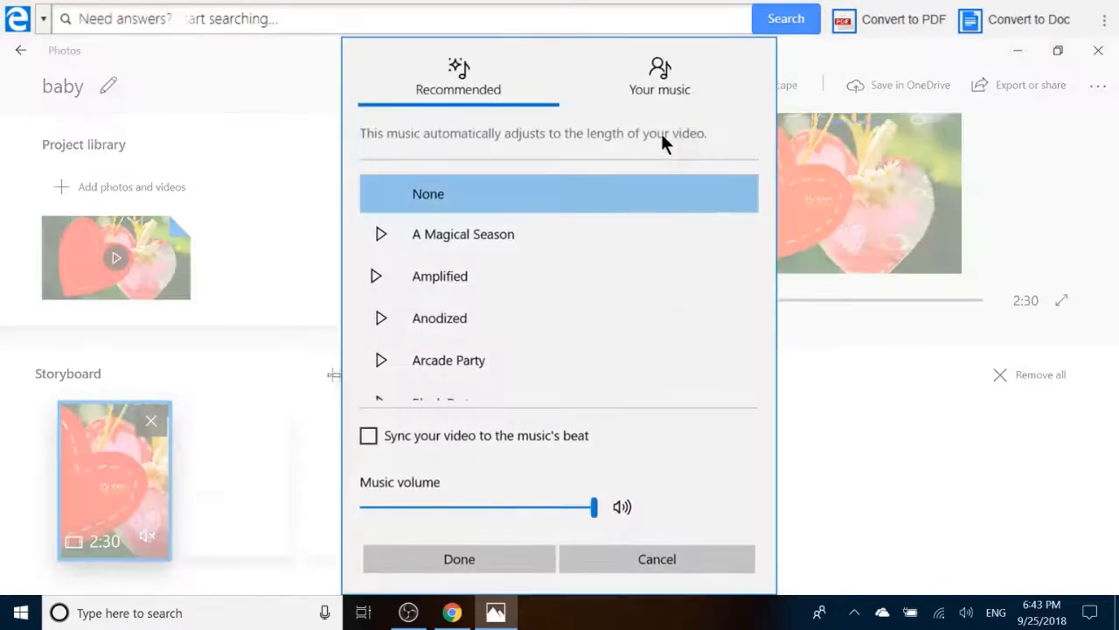
left_click(656, 67)
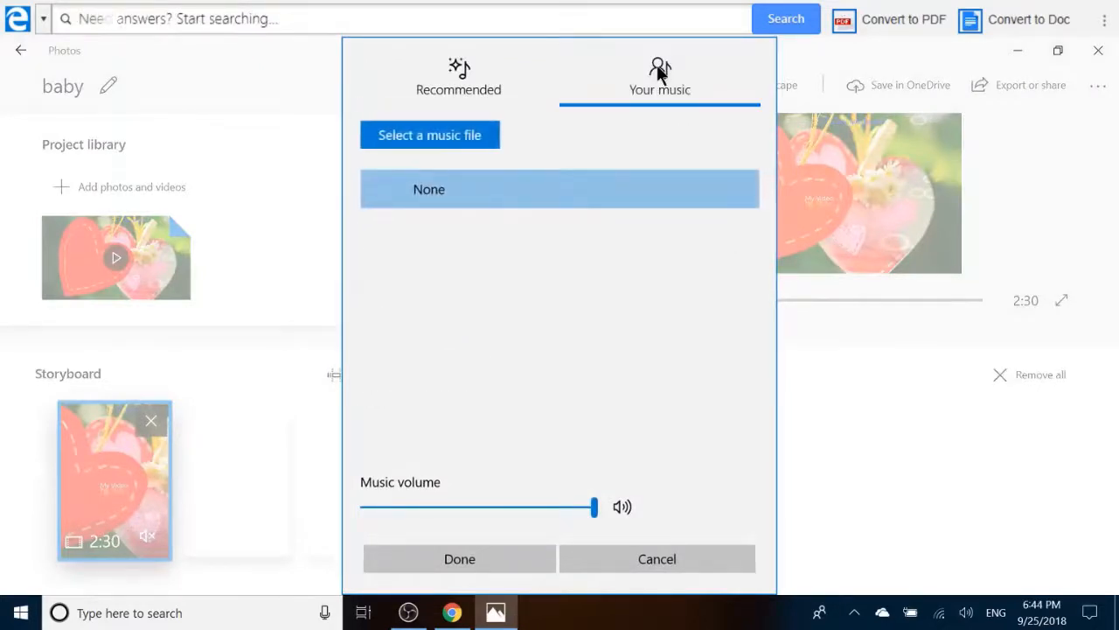
left_click(450, 133)
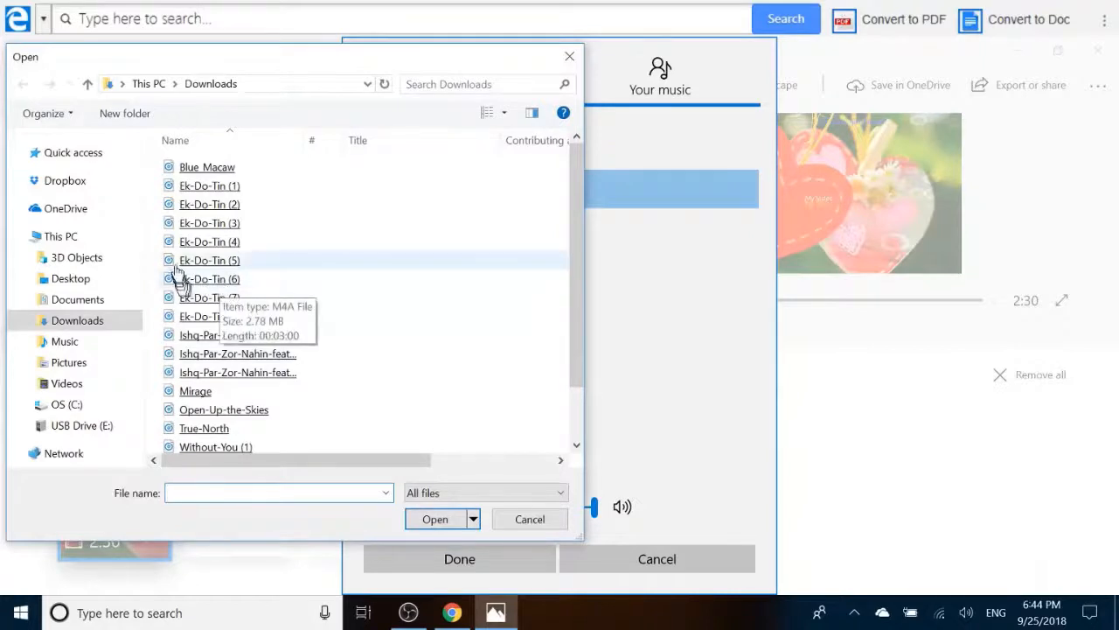
left_click(169, 187)
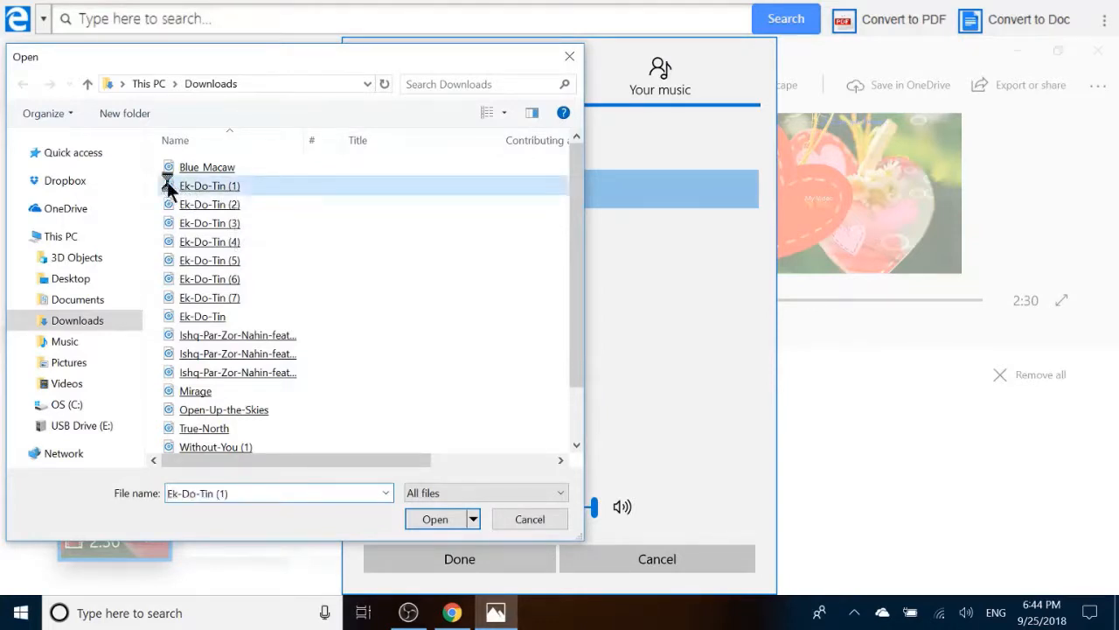
right_click(169, 187)
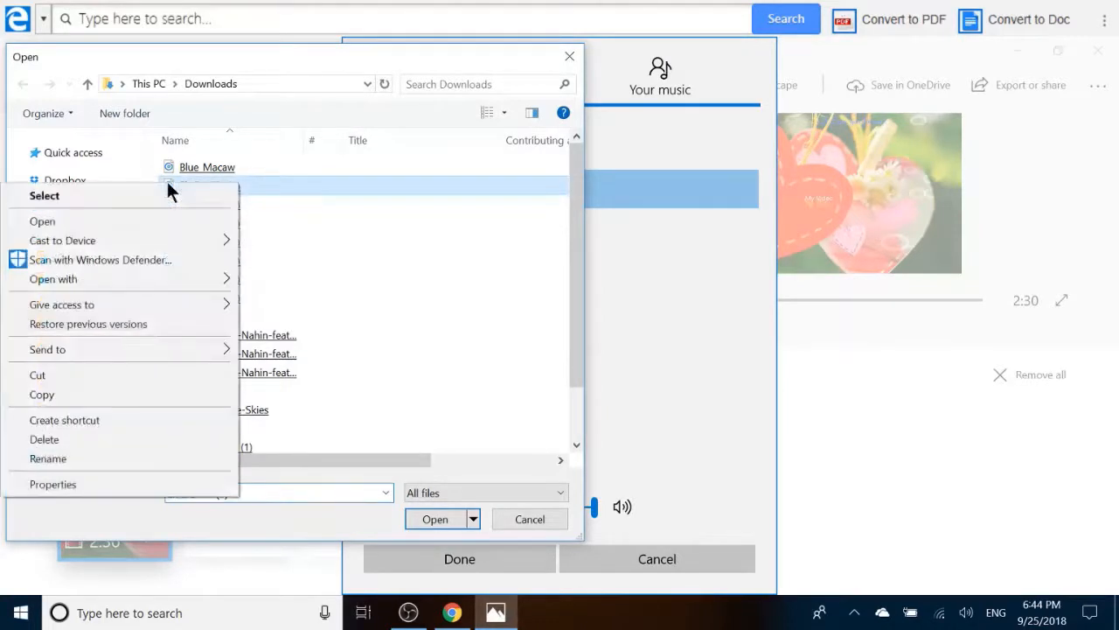
left_click(43, 394)
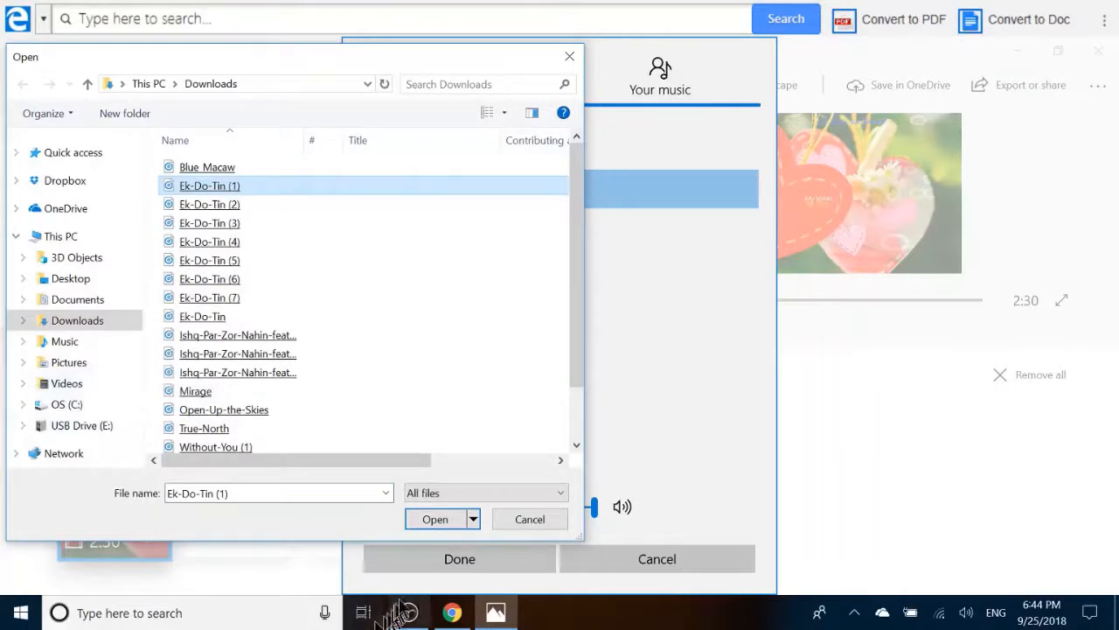
left_click(438, 522)
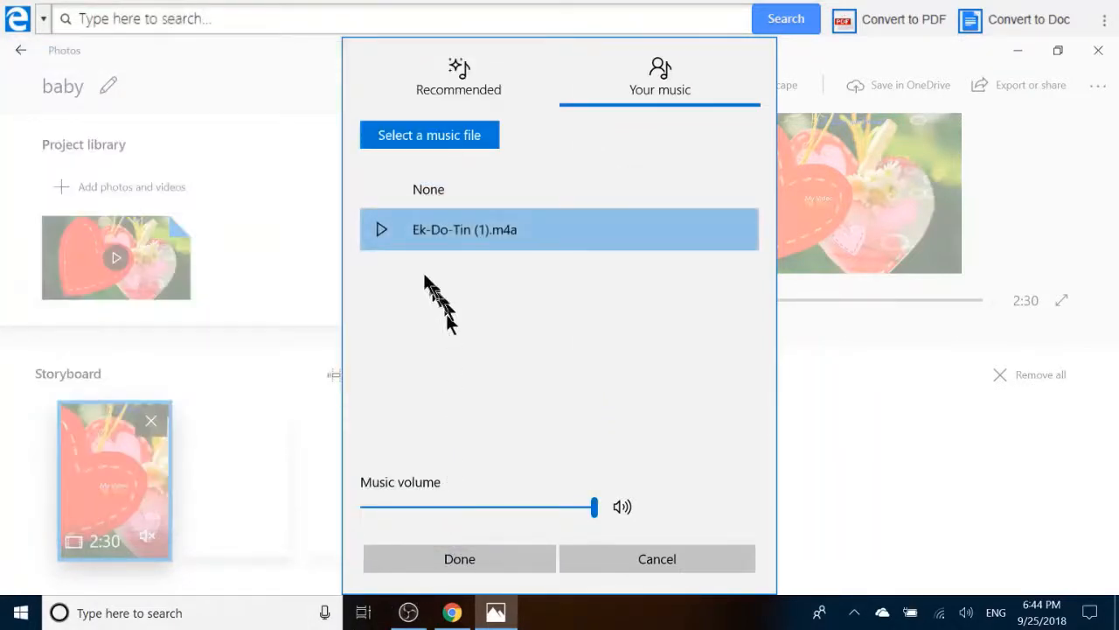
Step: Preview the Ek-Do-Tin (1) track, apply it to the project and play the video briefly
left_click(381, 231)
left_click(381, 231)
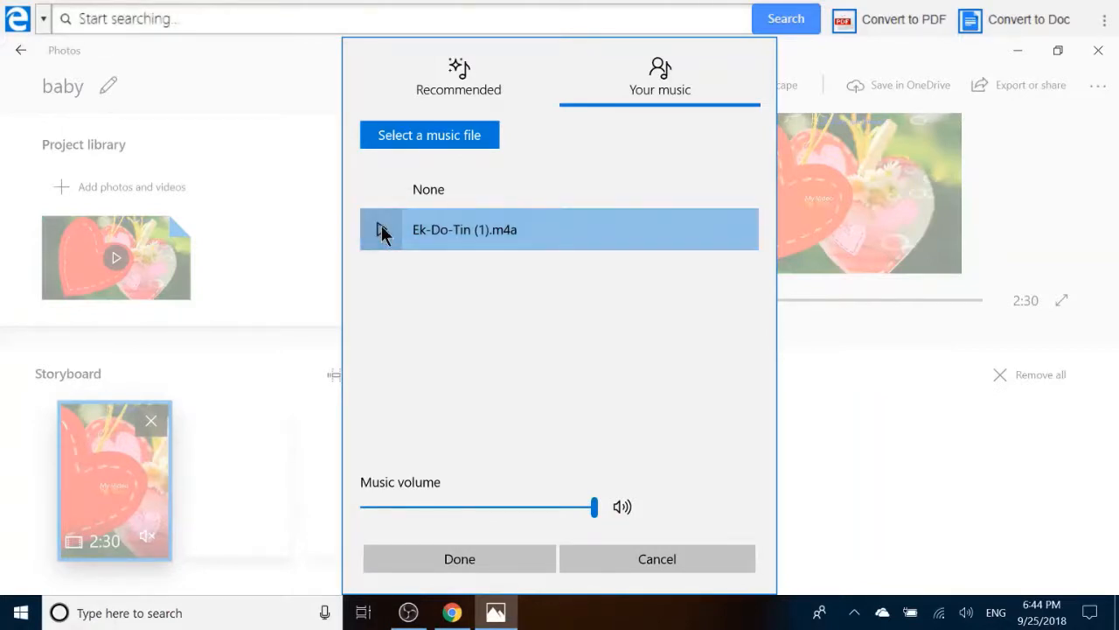
left_click(448, 558)
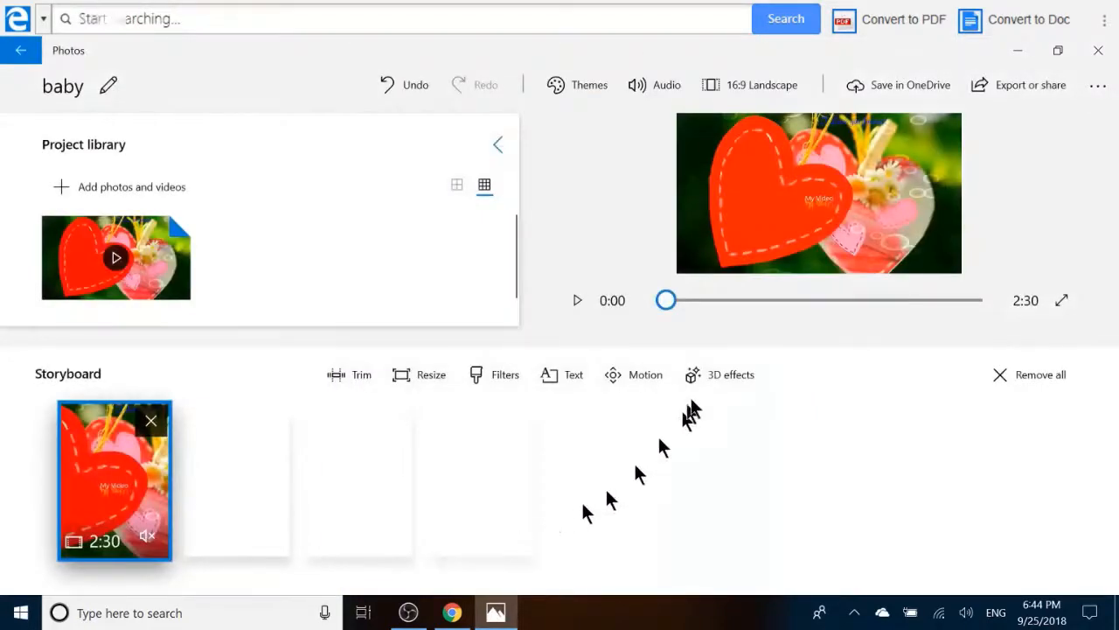
left_click(576, 300)
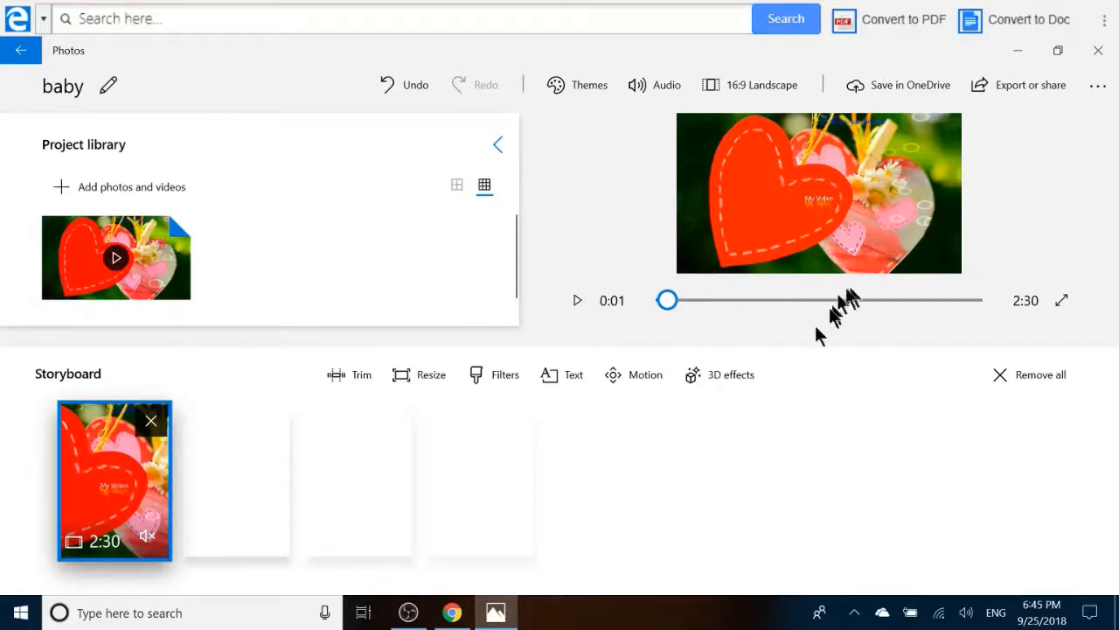
Step: Export the video in size M, best for sharing online, and preview the saved file from its start
left_click(1006, 81)
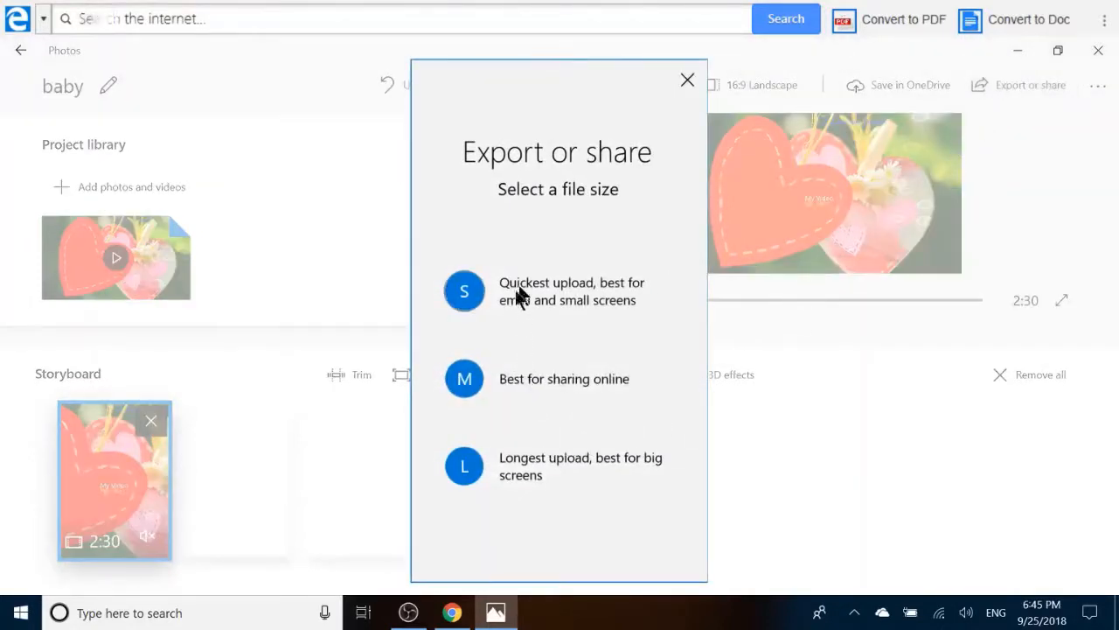
left_click(463, 378)
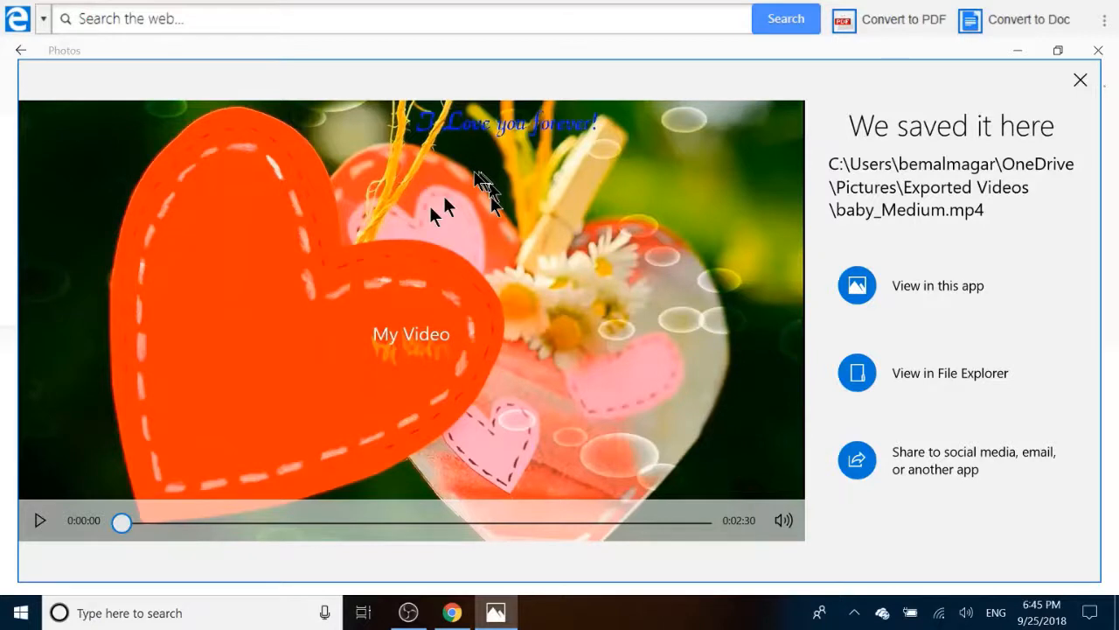
left_click(129, 523)
left_click_drag(130, 525, 108, 527)
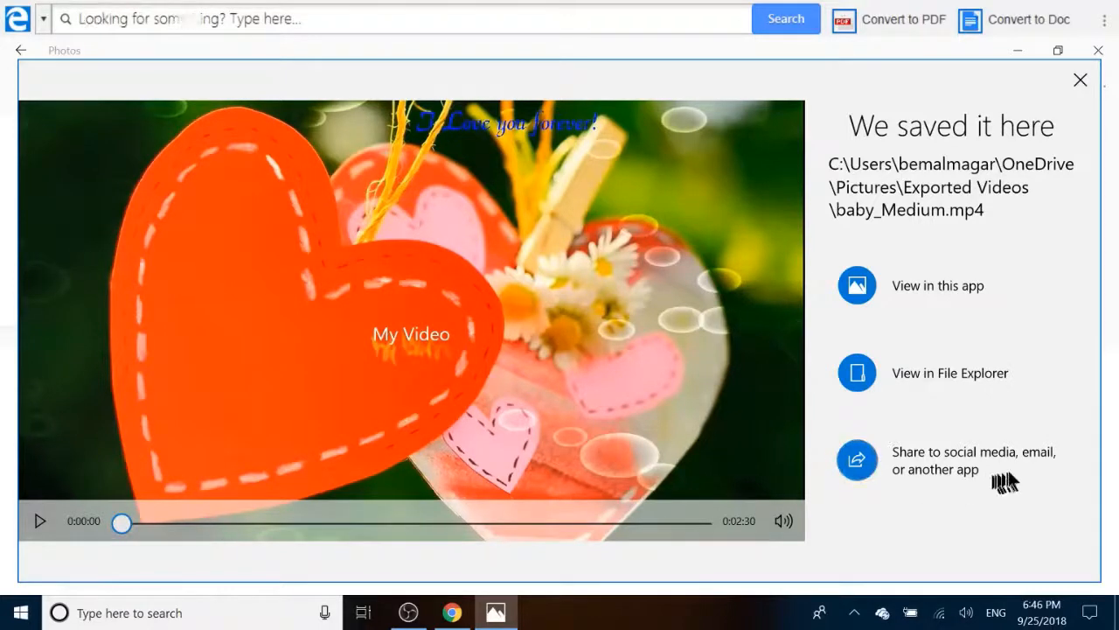
Step: Copy the exported video file through the sharing options
left_click(861, 469)
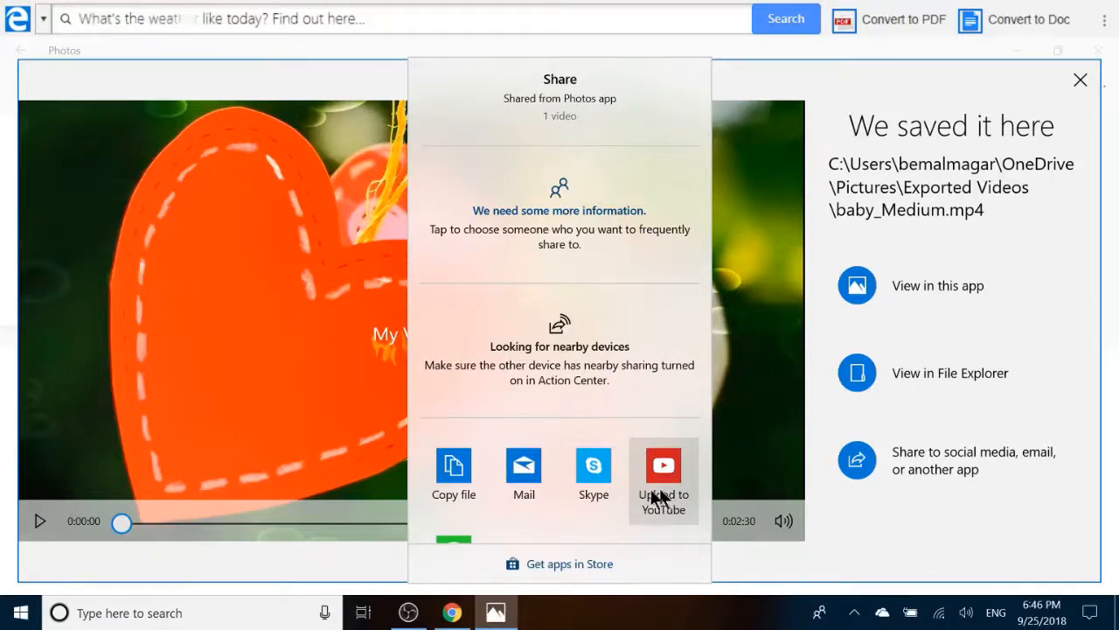
left_click(455, 471)
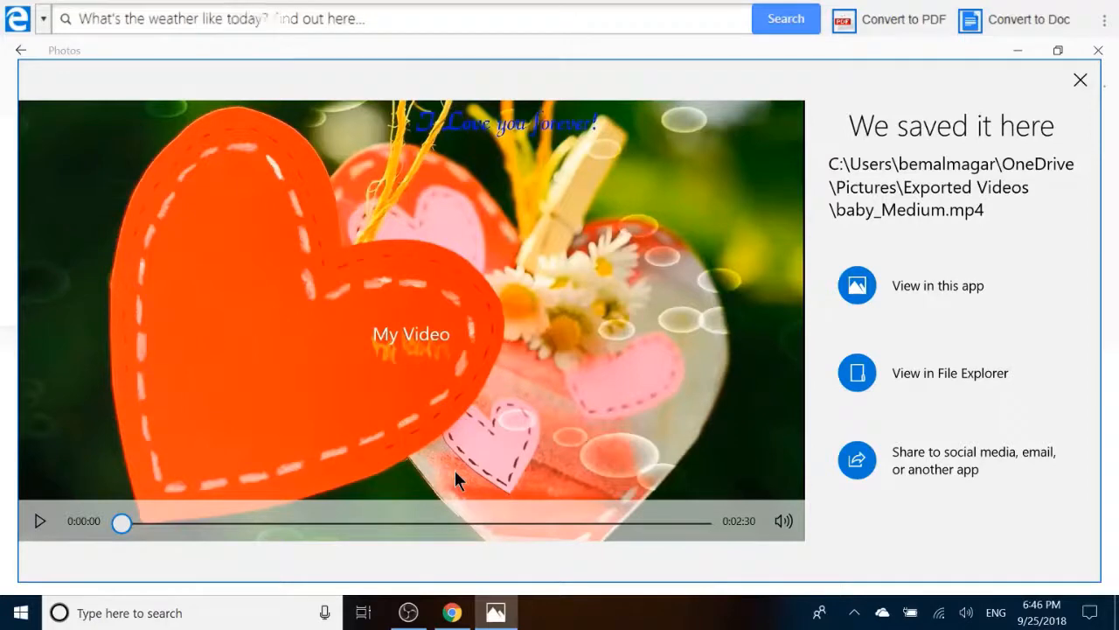
Step: Close the export result, the Photos app and the Sound Collection page in the browser
left_click(1078, 82)
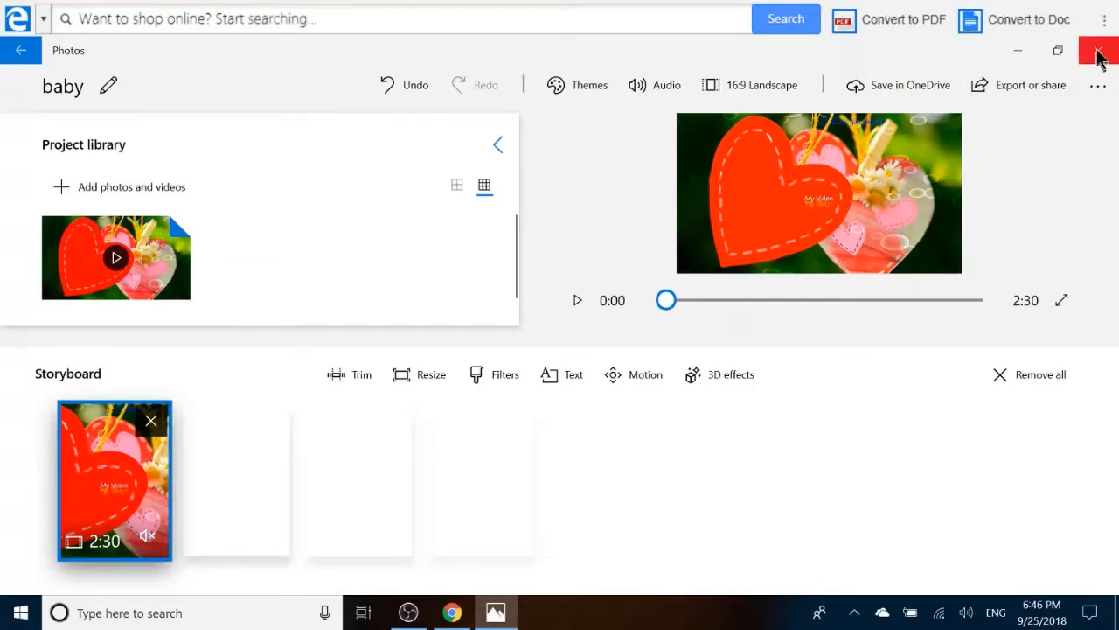
left_click(1098, 53)
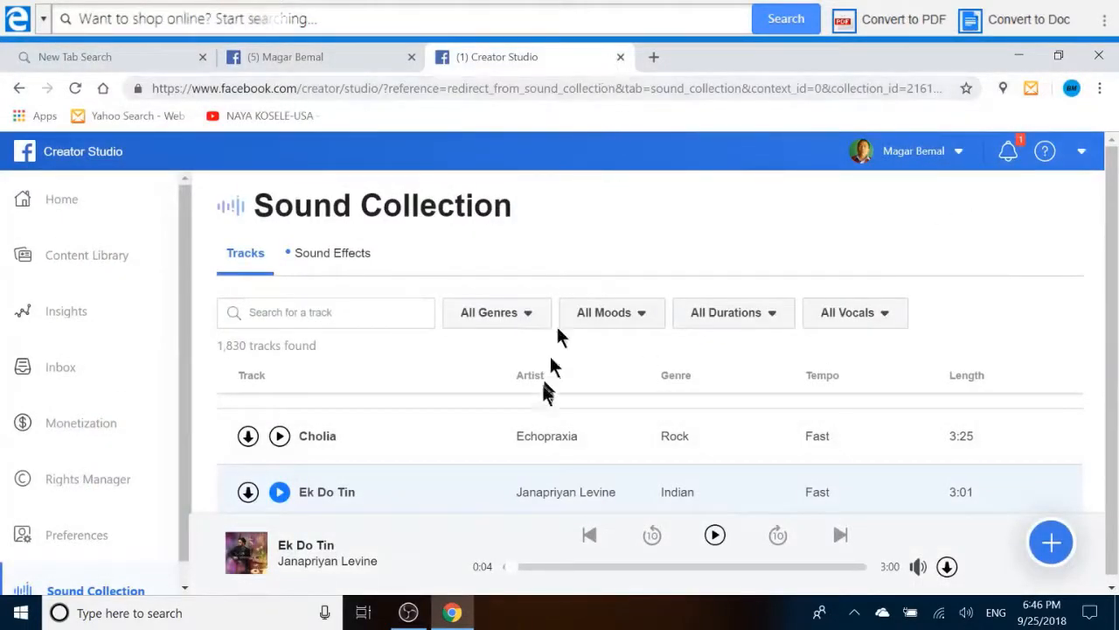
left_click(619, 59)
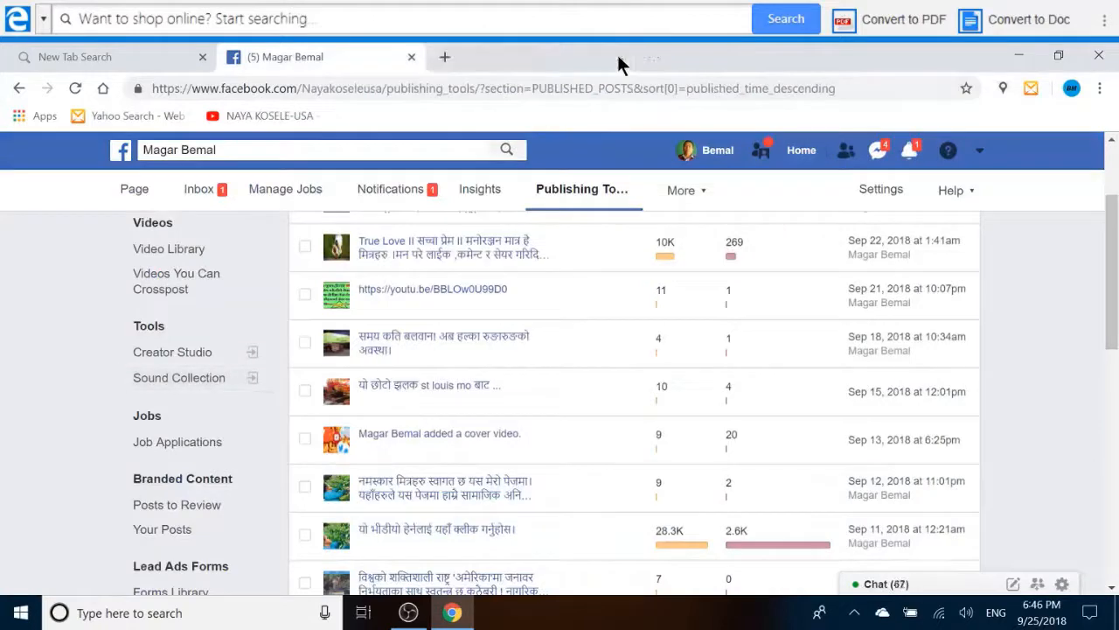
Step: Create a new page post from Published Posts and upload the baby_Medium video from the Exported Videos folder
scroll(478, 459, "up", 2)
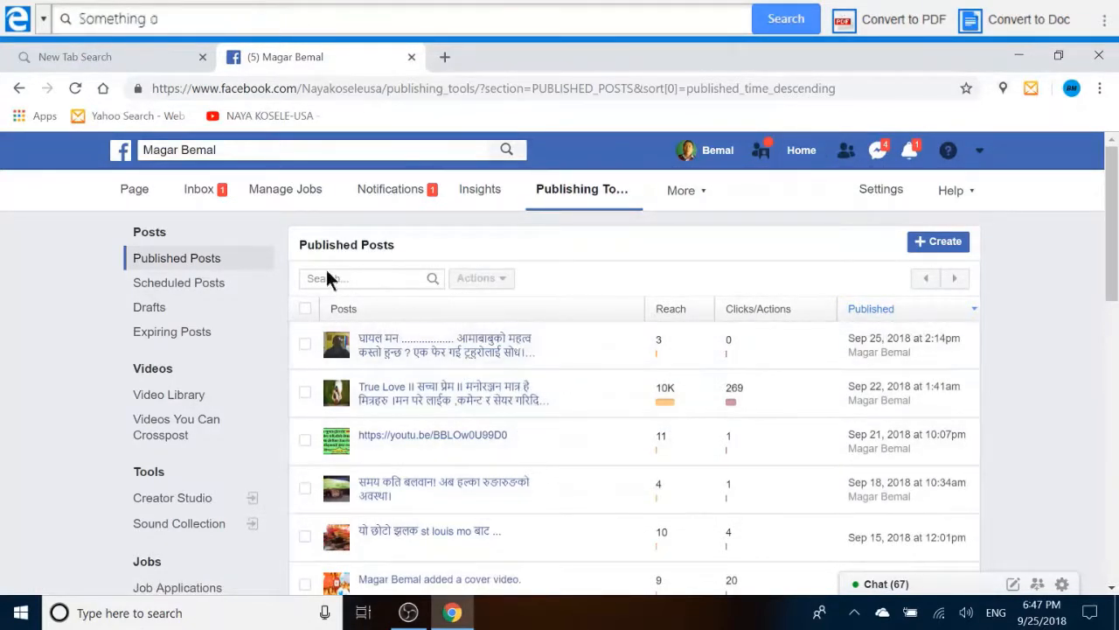
left_click(938, 246)
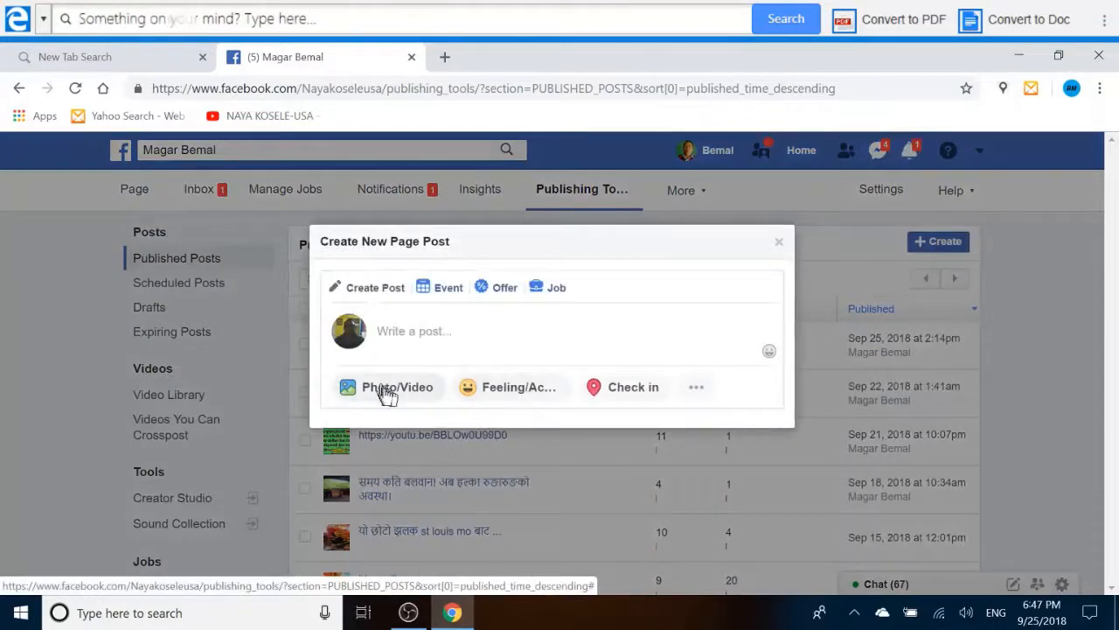
left_click(417, 395)
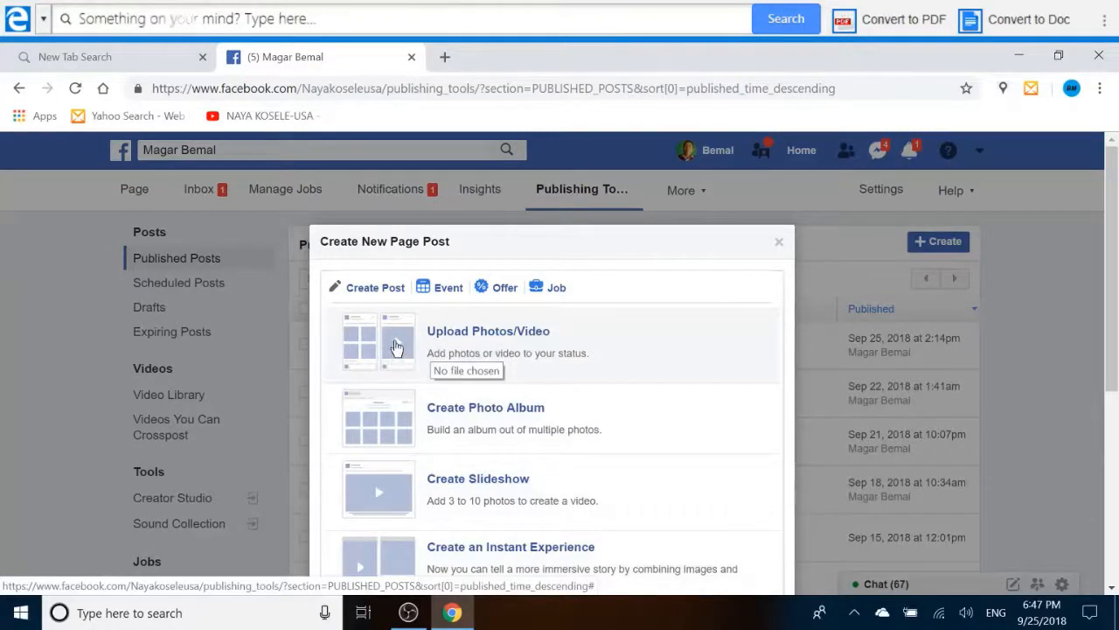
left_click(395, 347)
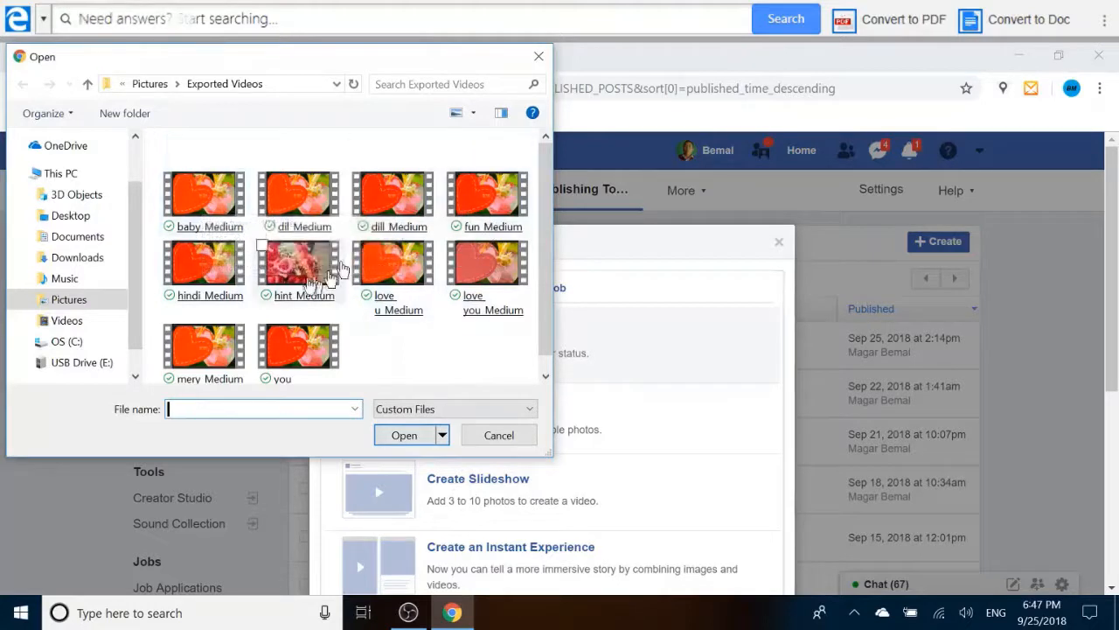
left_click(168, 142)
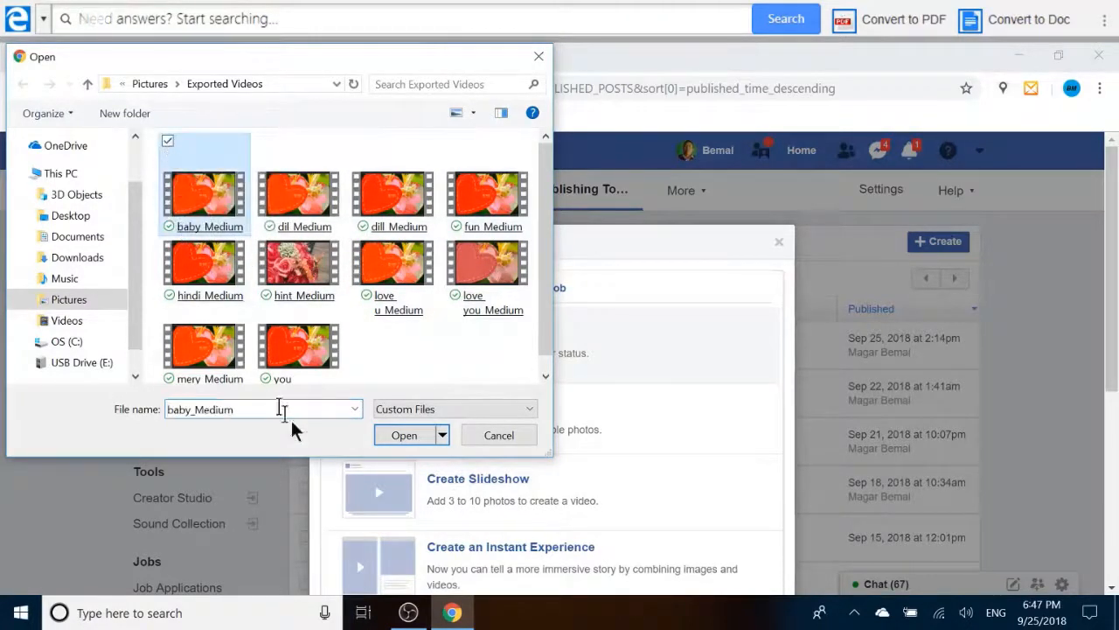
left_click(407, 436)
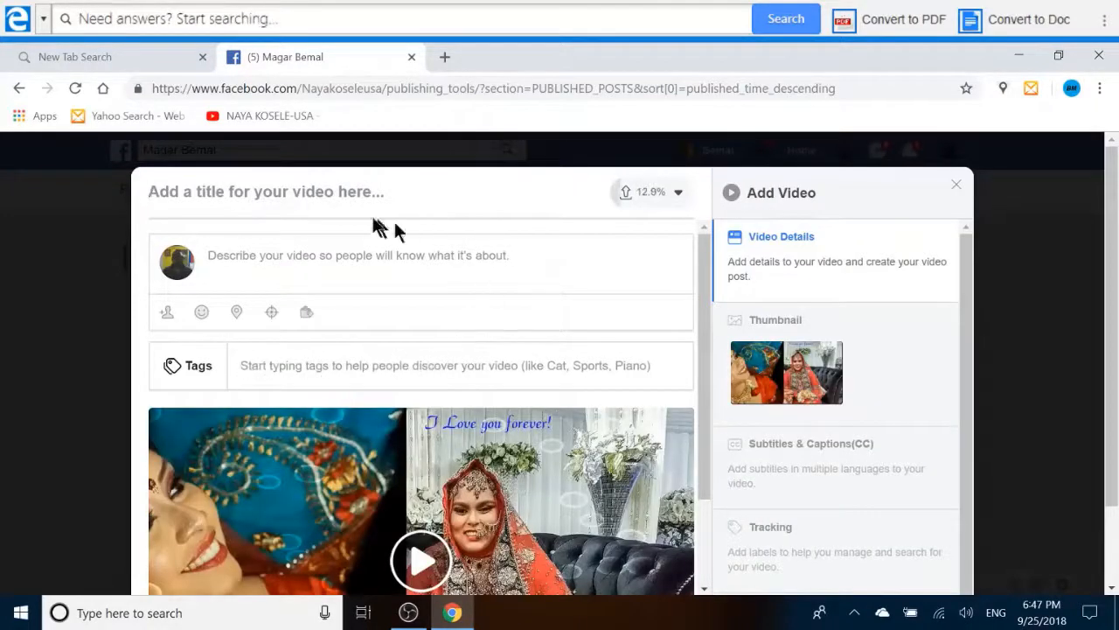
Step: Play the uploaded video in the post form, raise the speaker volume to 94 and pause playback
scroll(445, 301, "down", 1)
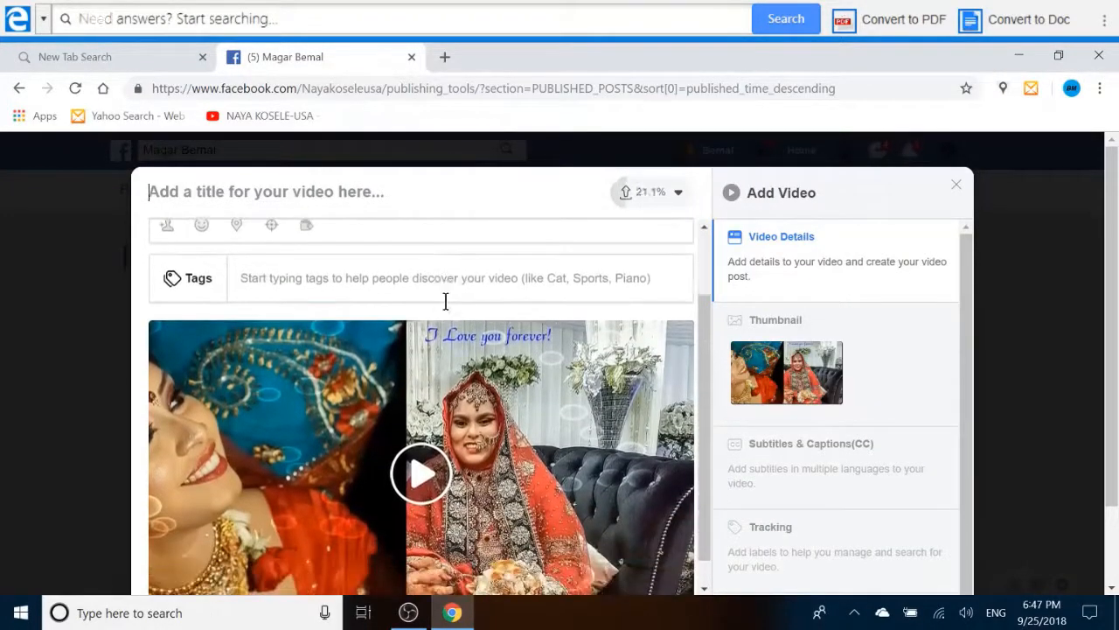
scroll(490, 287, "down", 1)
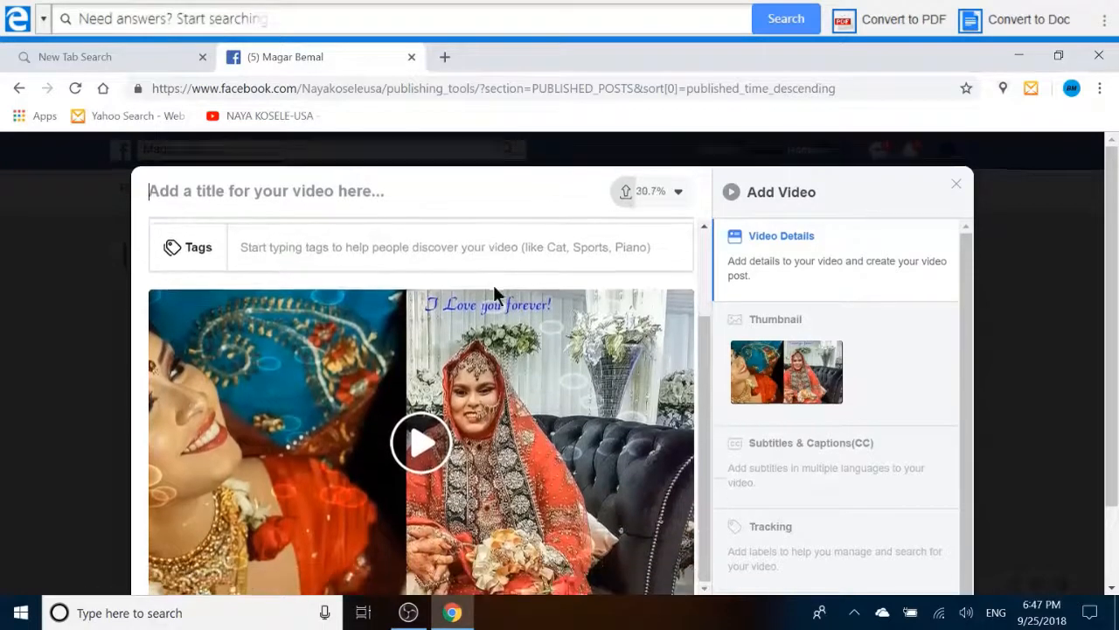
scroll(493, 285, "down", 2)
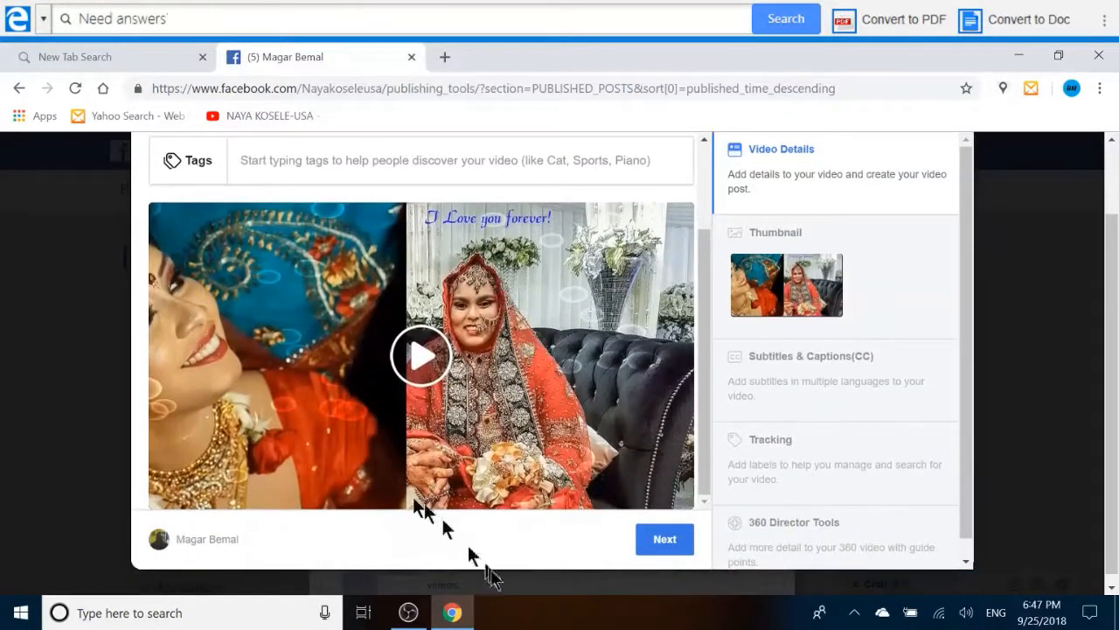
scroll(522, 564, "up", 3)
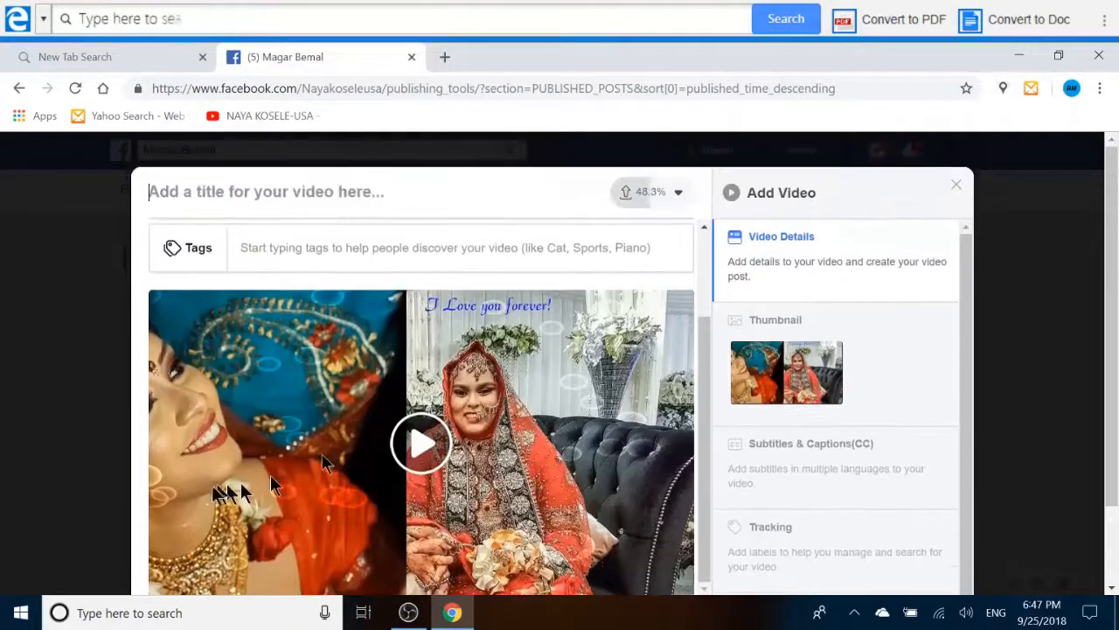
scroll(328, 474, "down", 1)
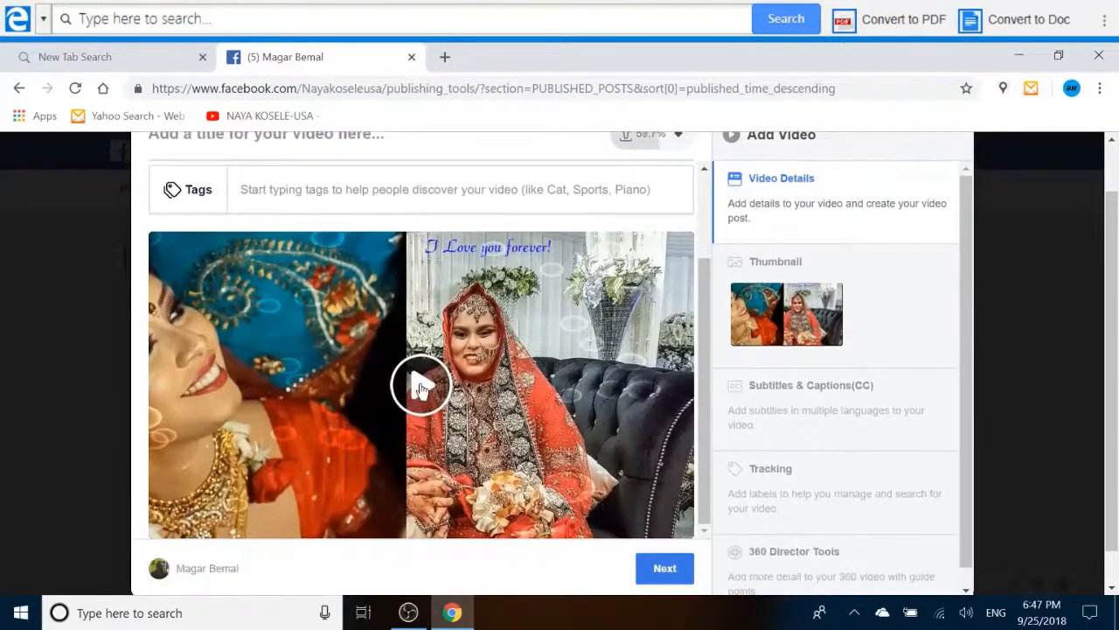
left_click(419, 382)
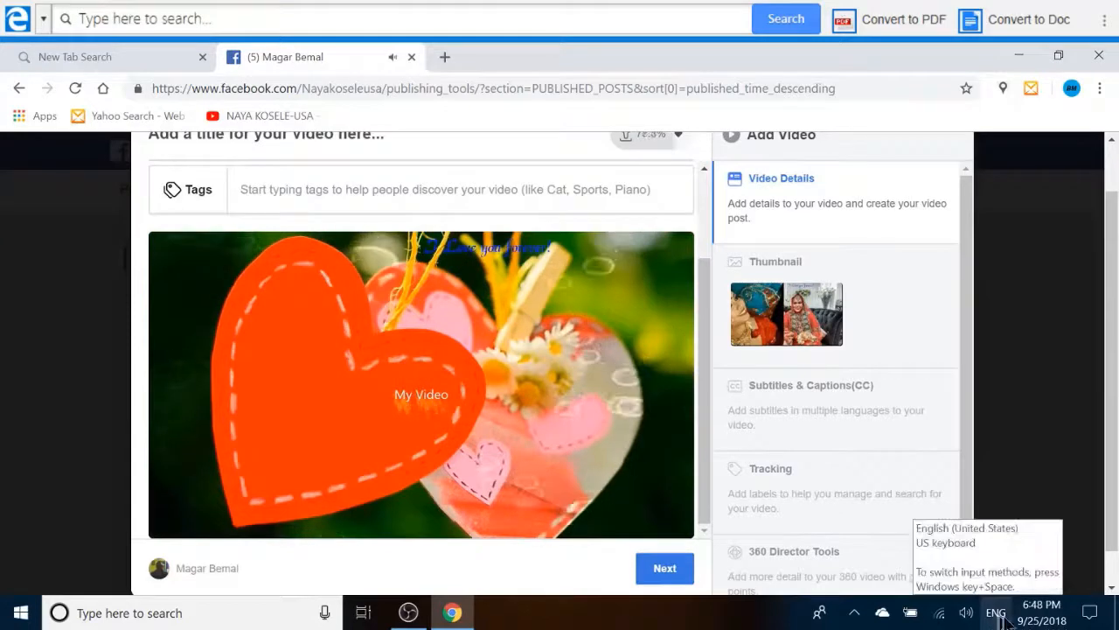
left_click(966, 614)
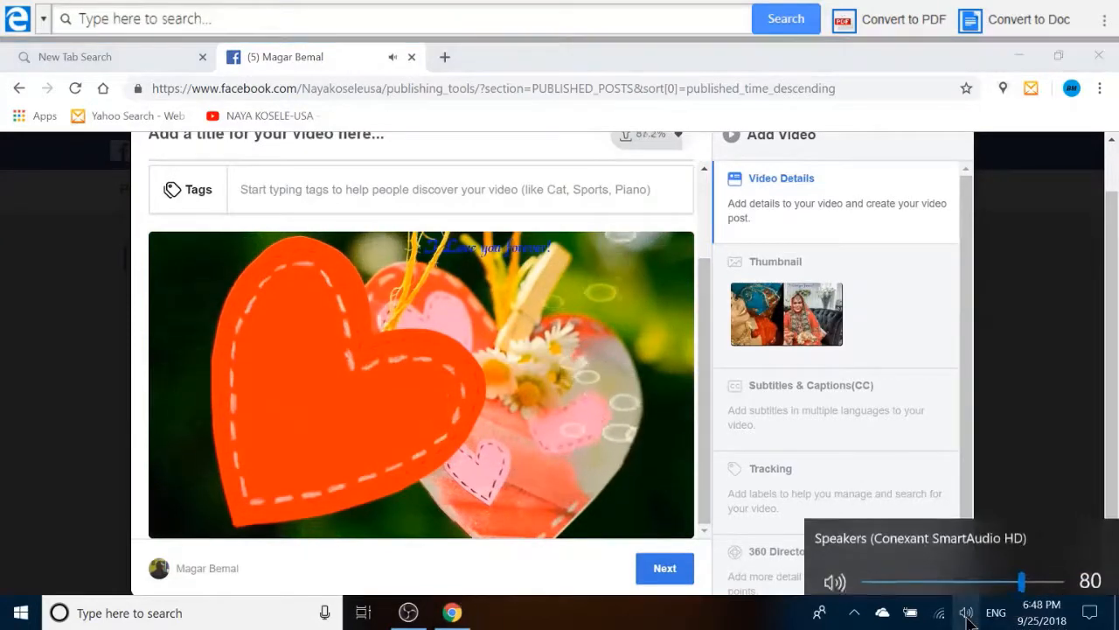
left_click(1052, 574)
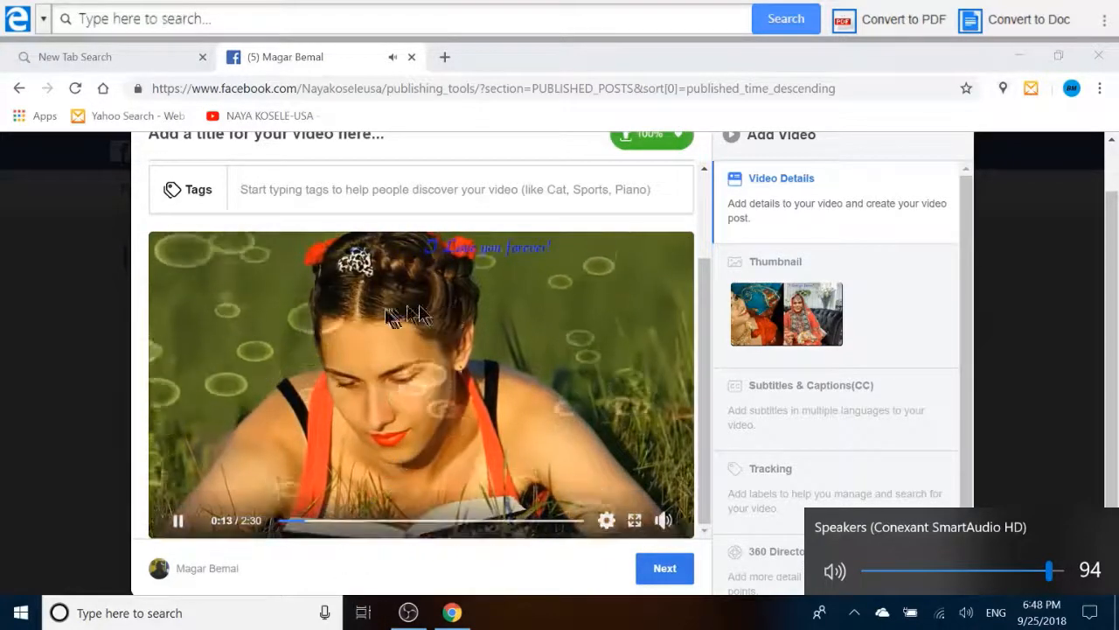
left_click(178, 523)
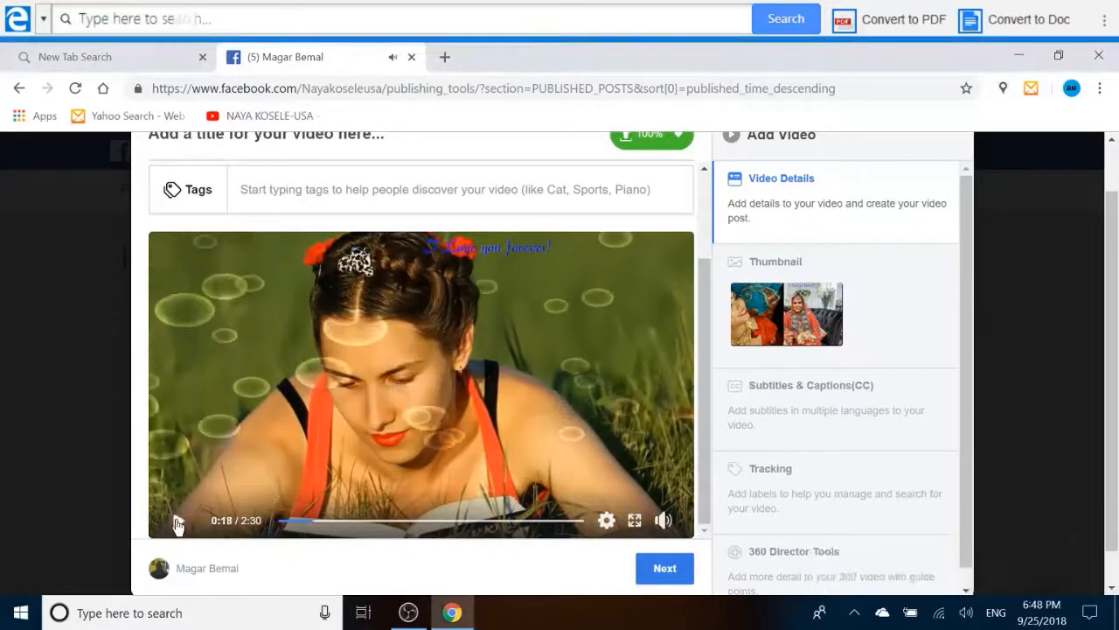